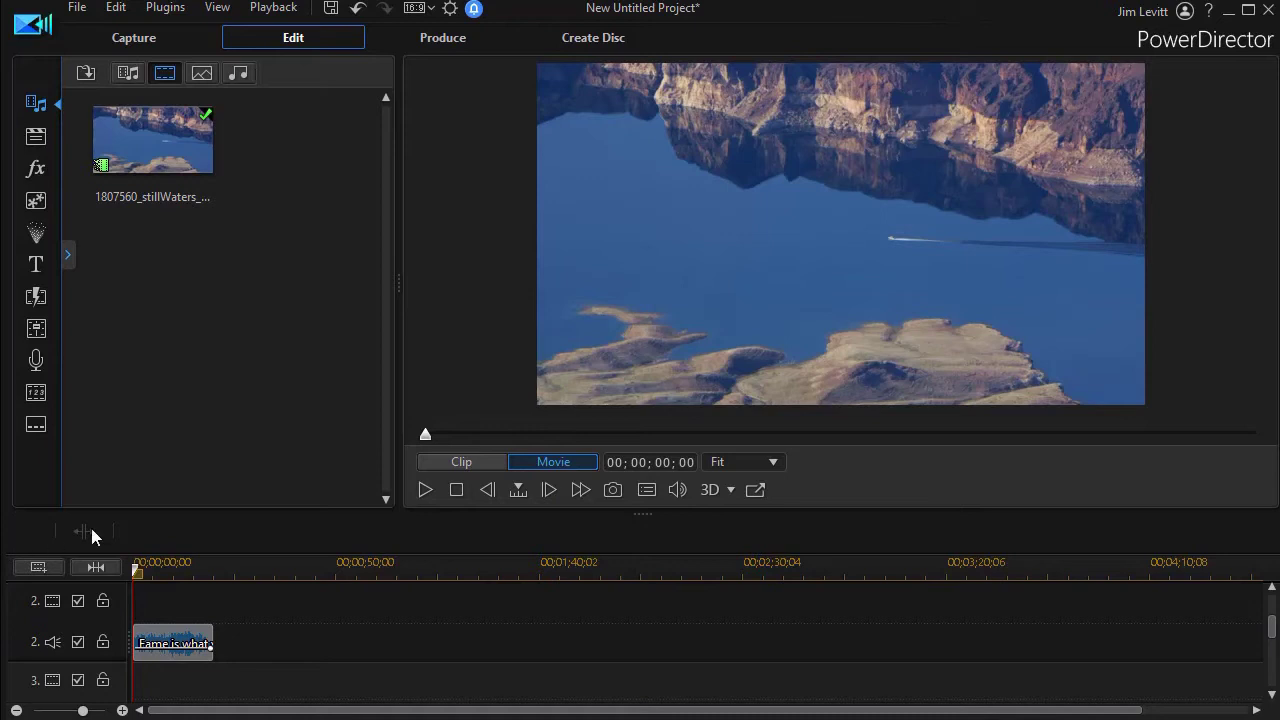
# Step: Preview the lake clip, then open the Title Room and browse its template category list
pyautogui.click(424, 490)
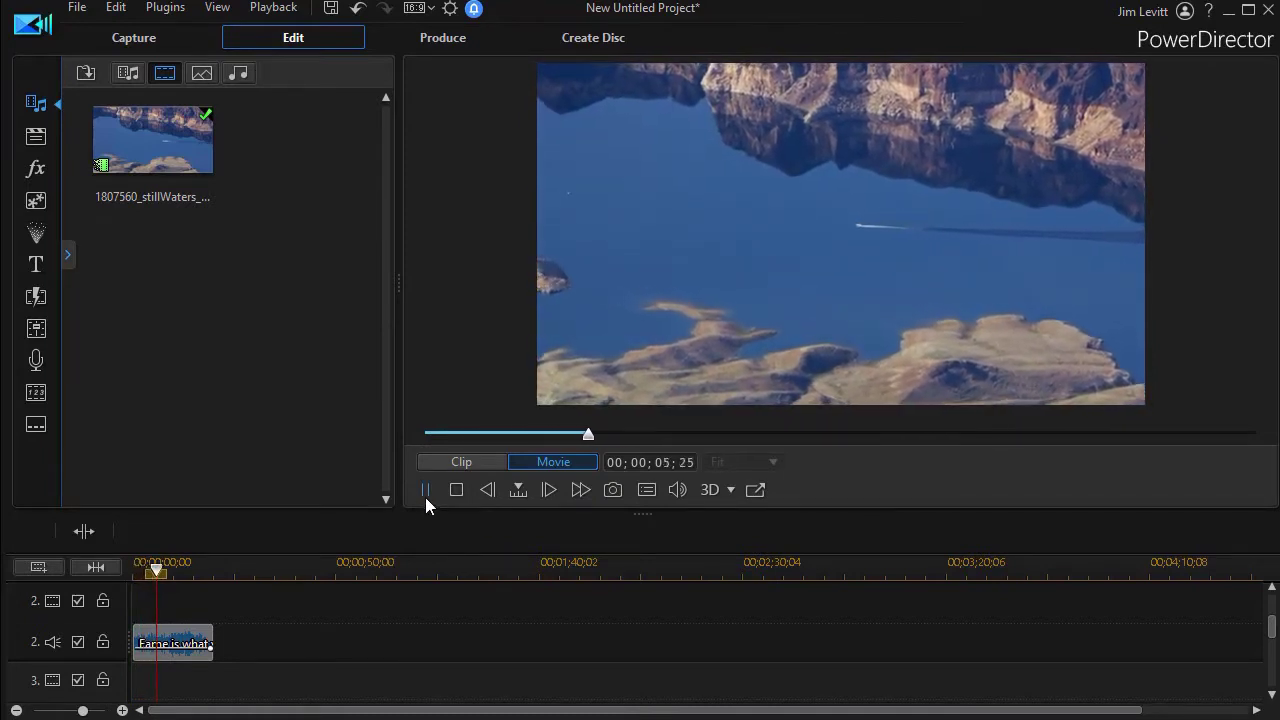
pyautogui.click(426, 489)
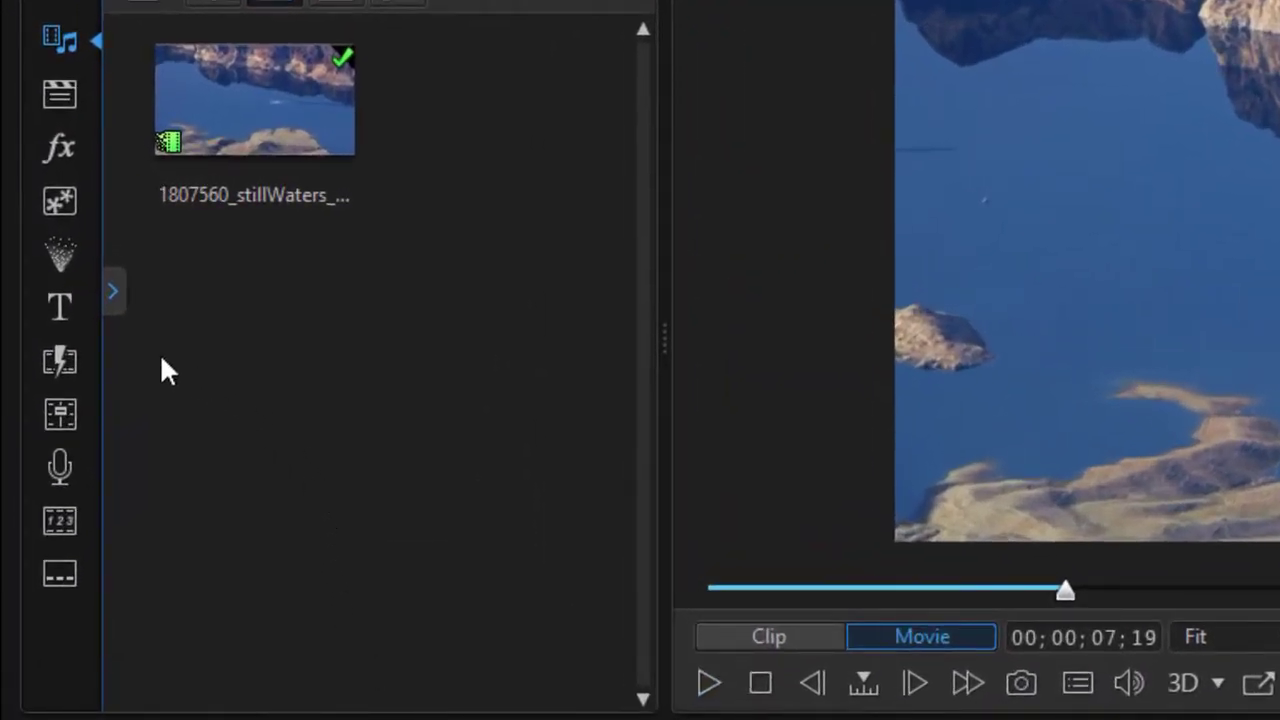
pyautogui.click(57, 316)
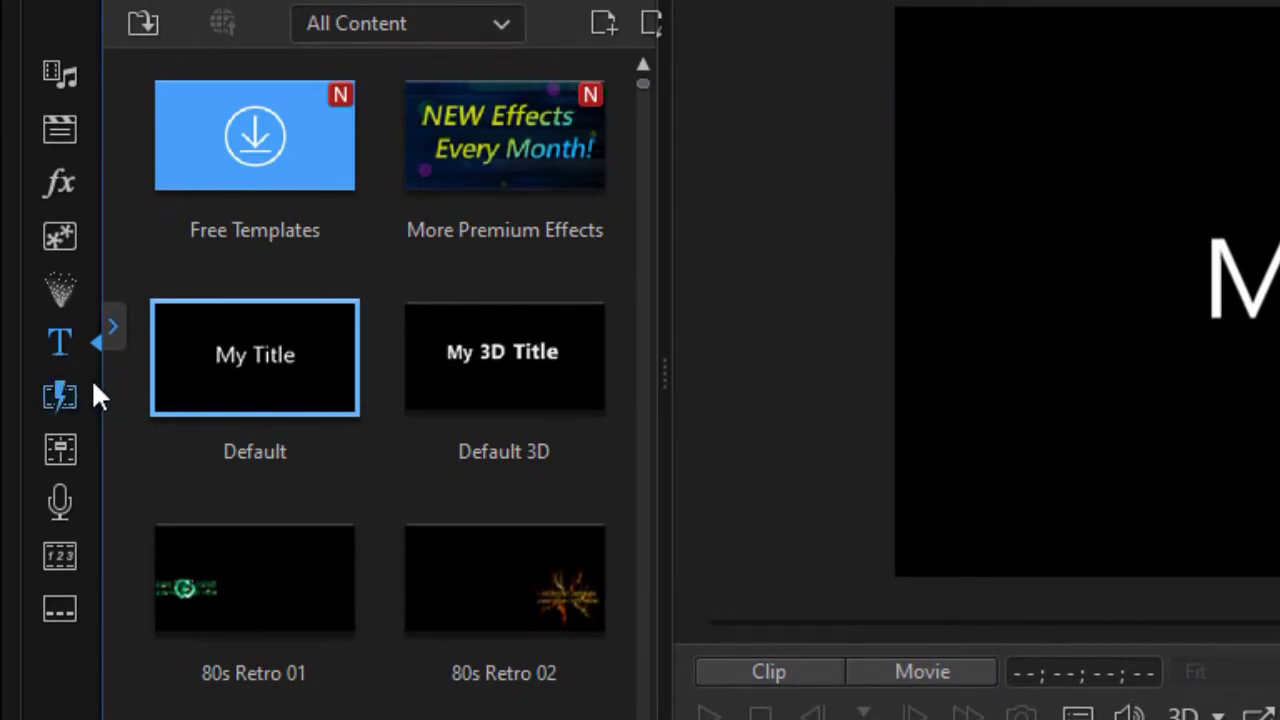
pyautogui.click(505, 24)
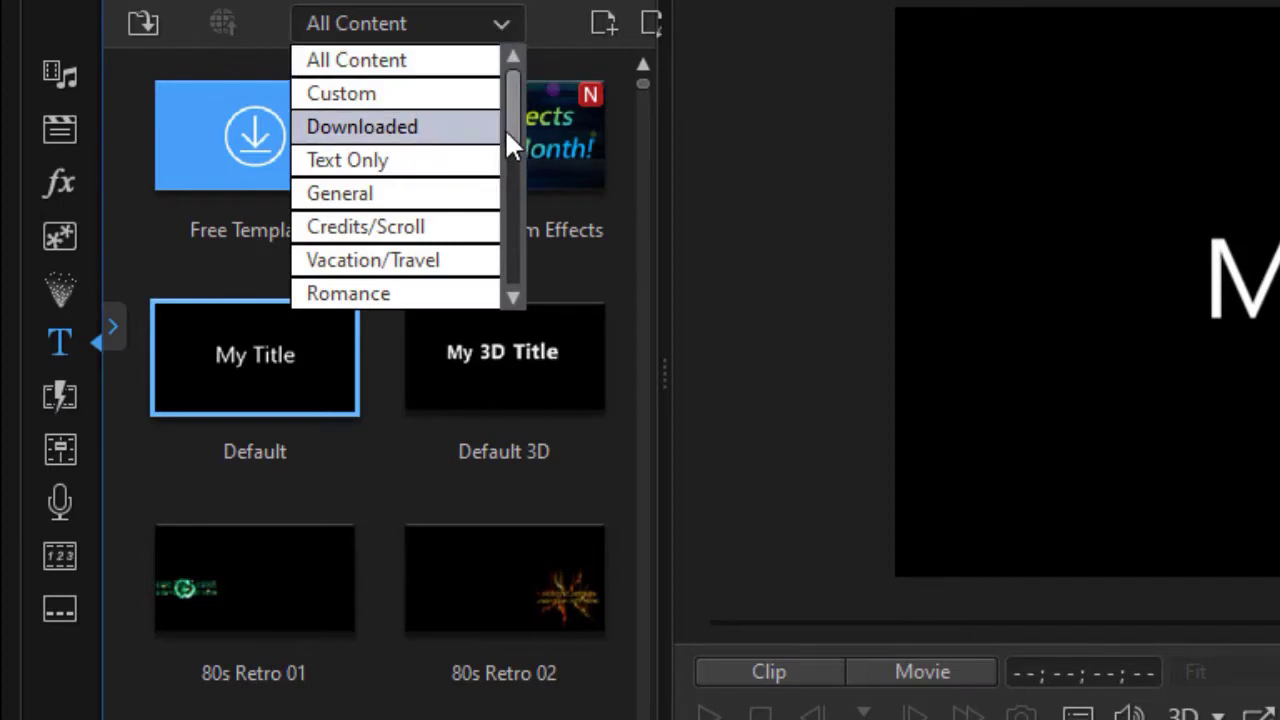
pyautogui.moveTo(513, 137); pyautogui.dragTo(463, 77)
pyautogui.click(115, 345)
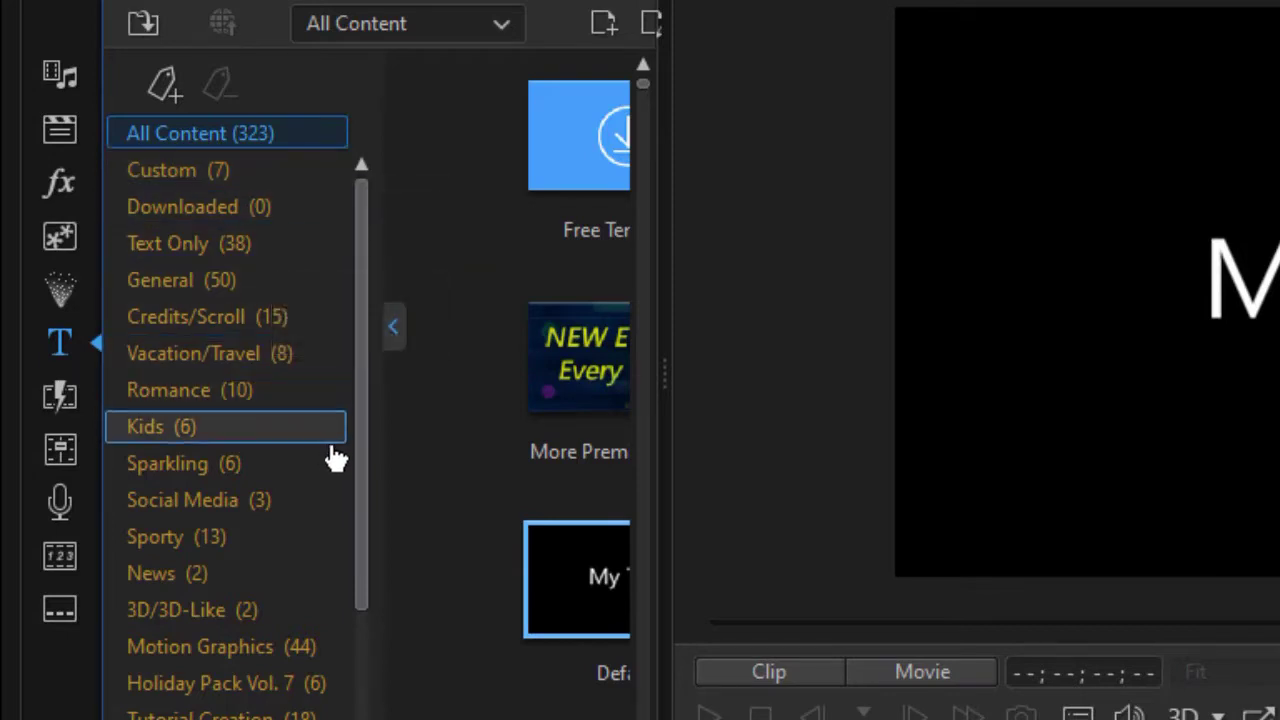
pyautogui.click(395, 335)
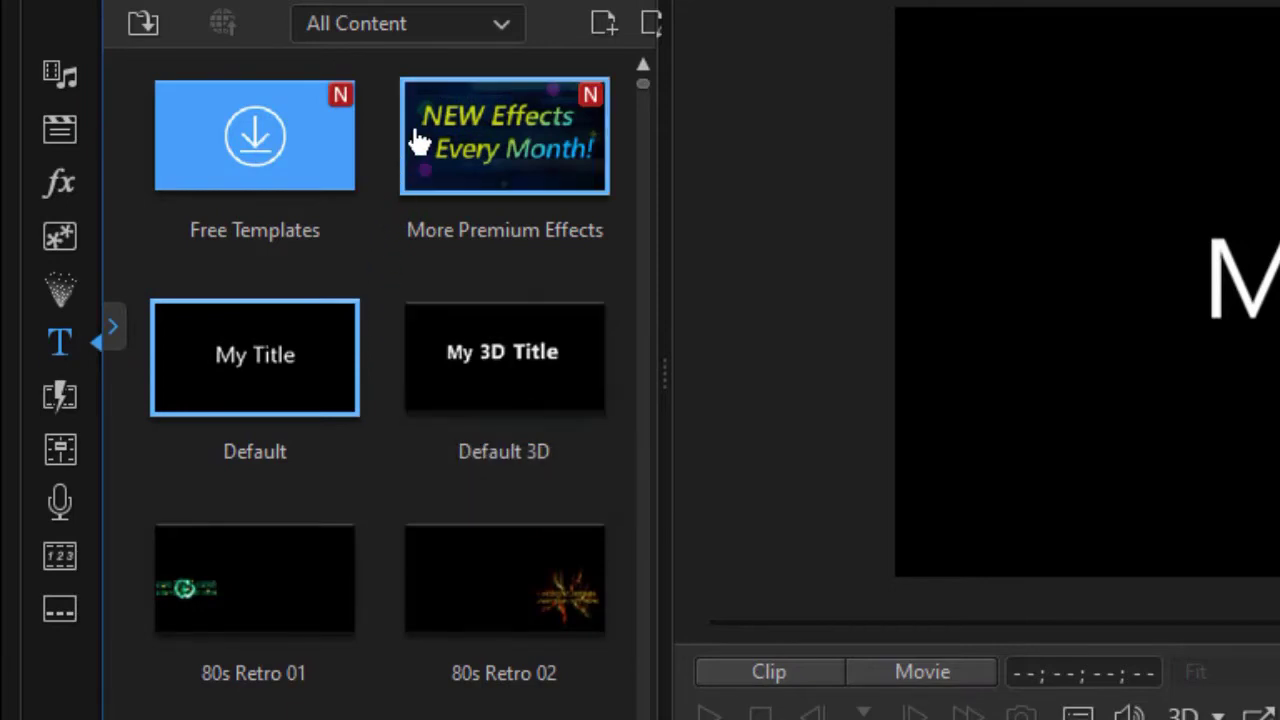
pyautogui.click(502, 26)
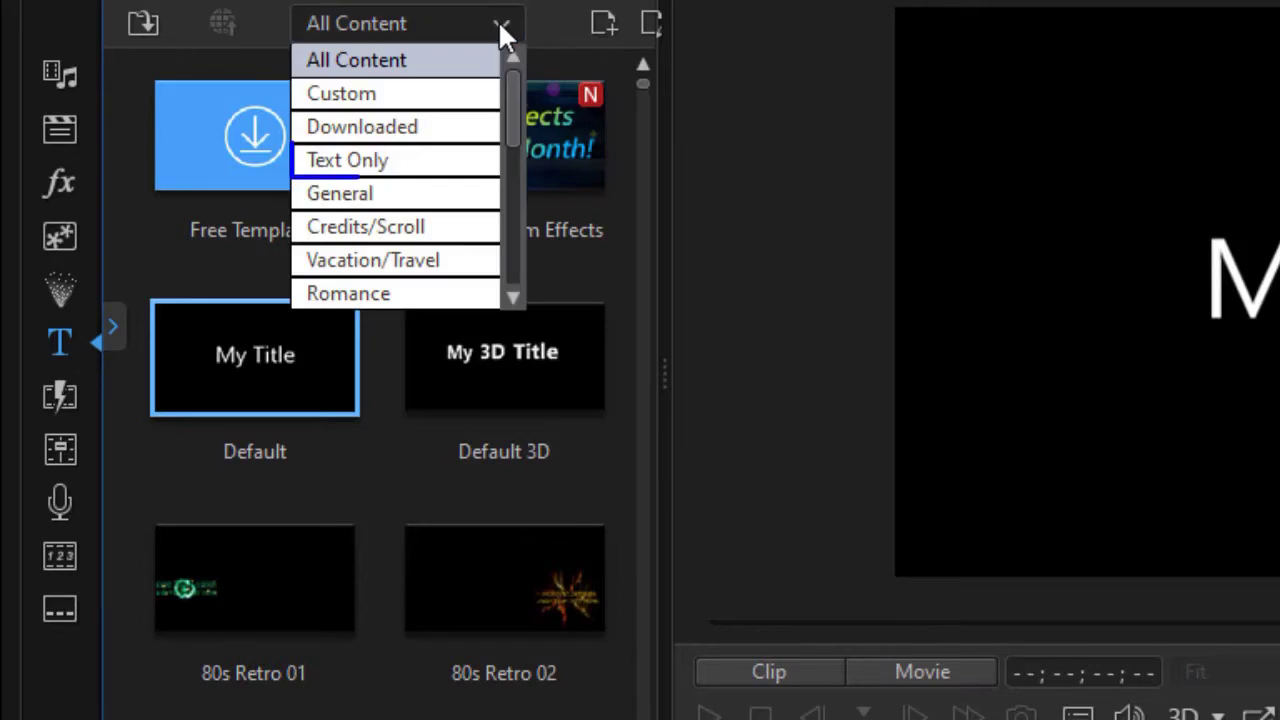
# Step: Filter to Text Only and place the Default 'My Title' template on the timeline
pyautogui.click(450, 162)
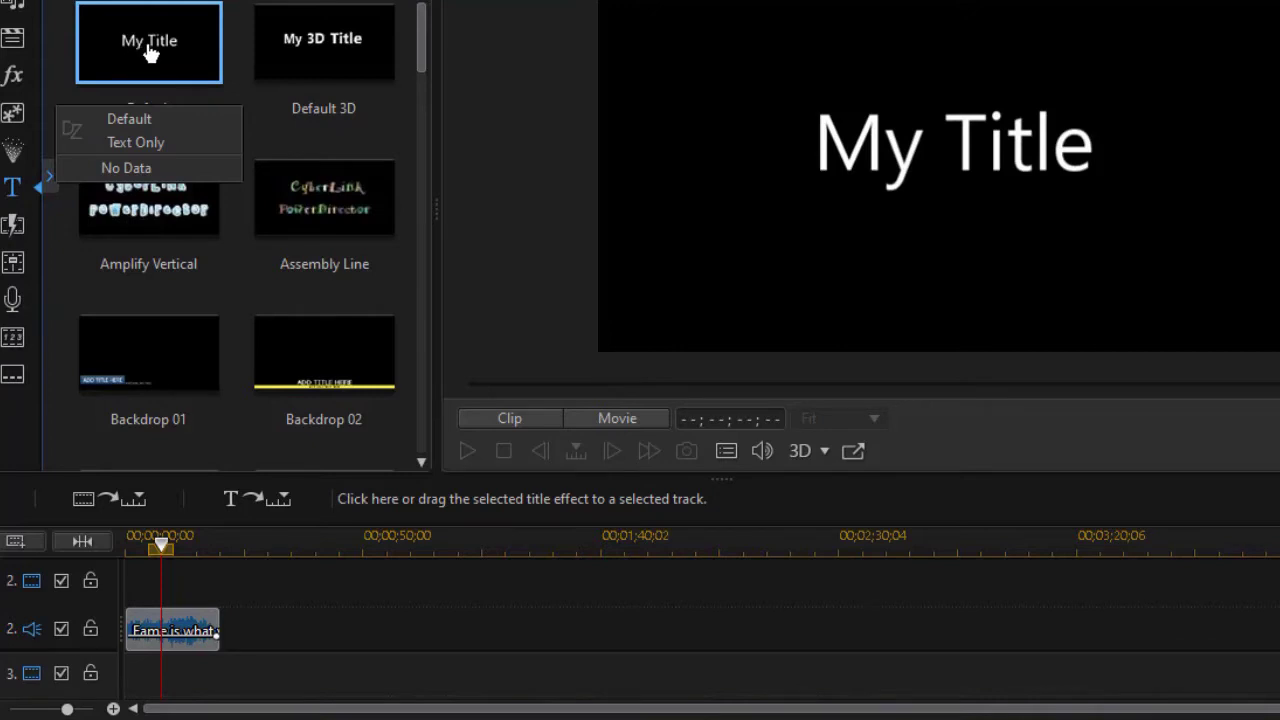
pyautogui.moveTo(148, 52); pyautogui.dragTo(133, 621)
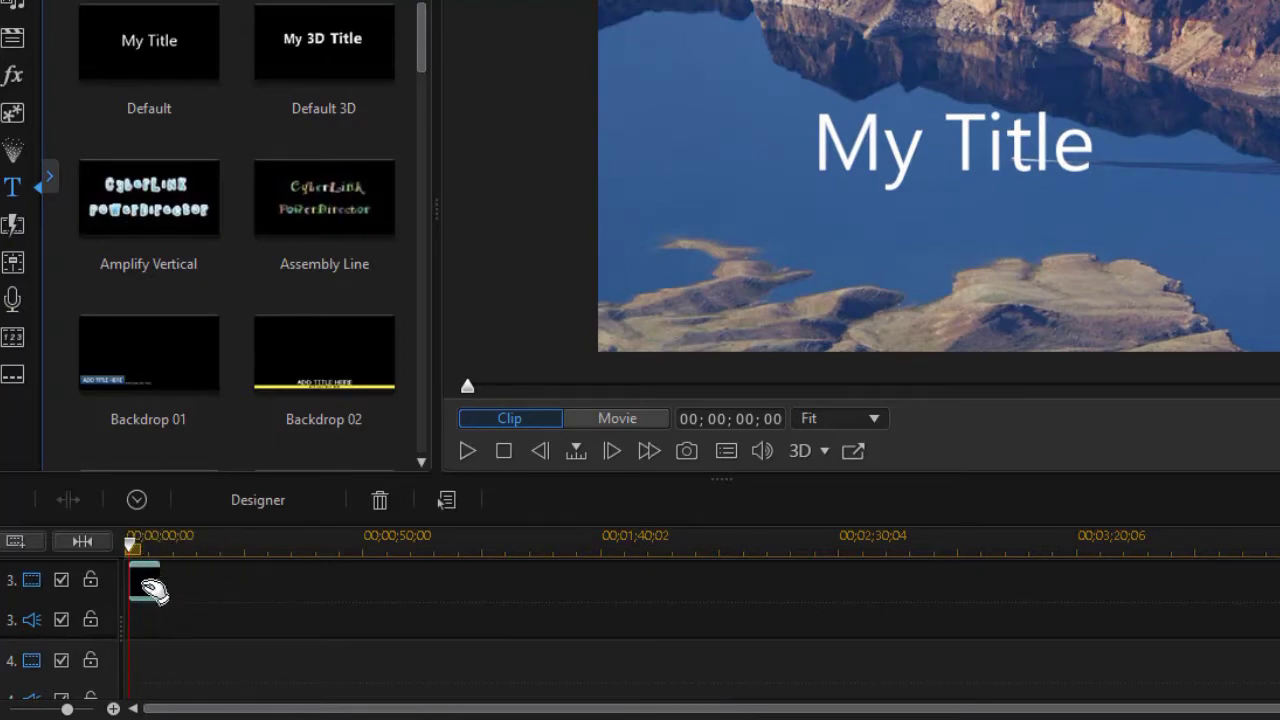
pyautogui.click(139, 503)
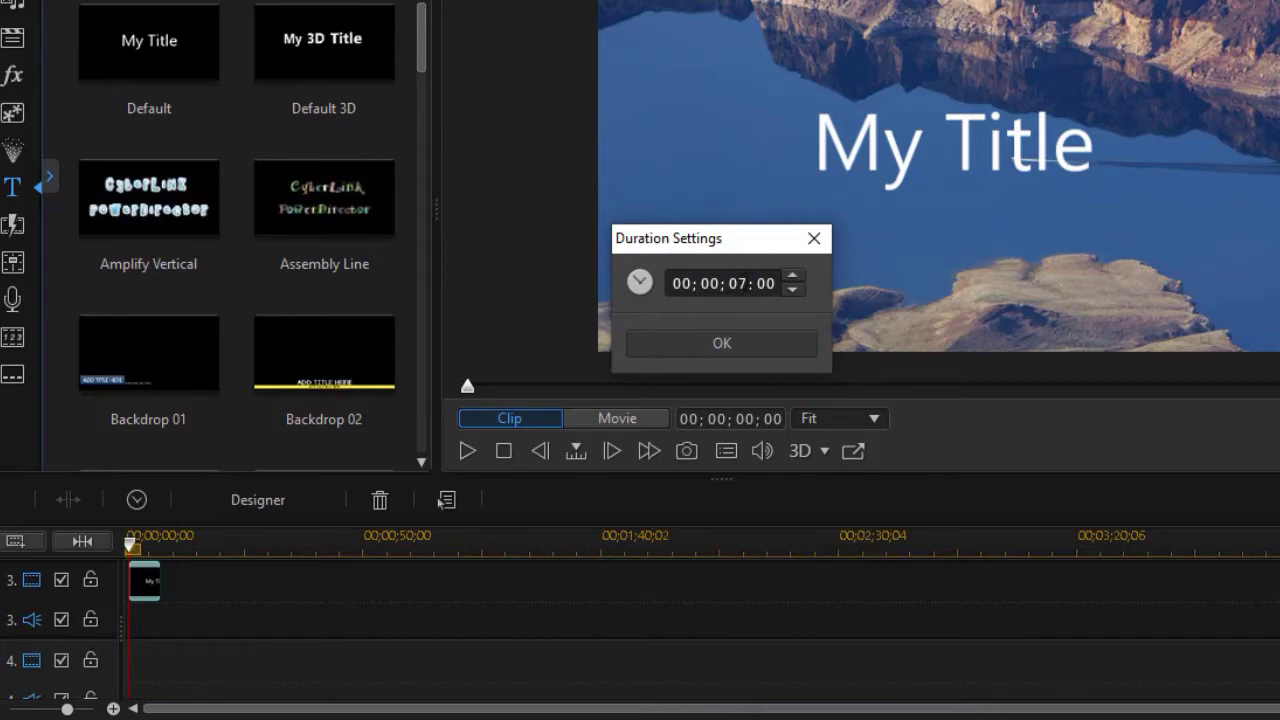
# Step: Keep the default duration, then stretch the title clip to 00;00;15;18
pyautogui.click(736, 350)
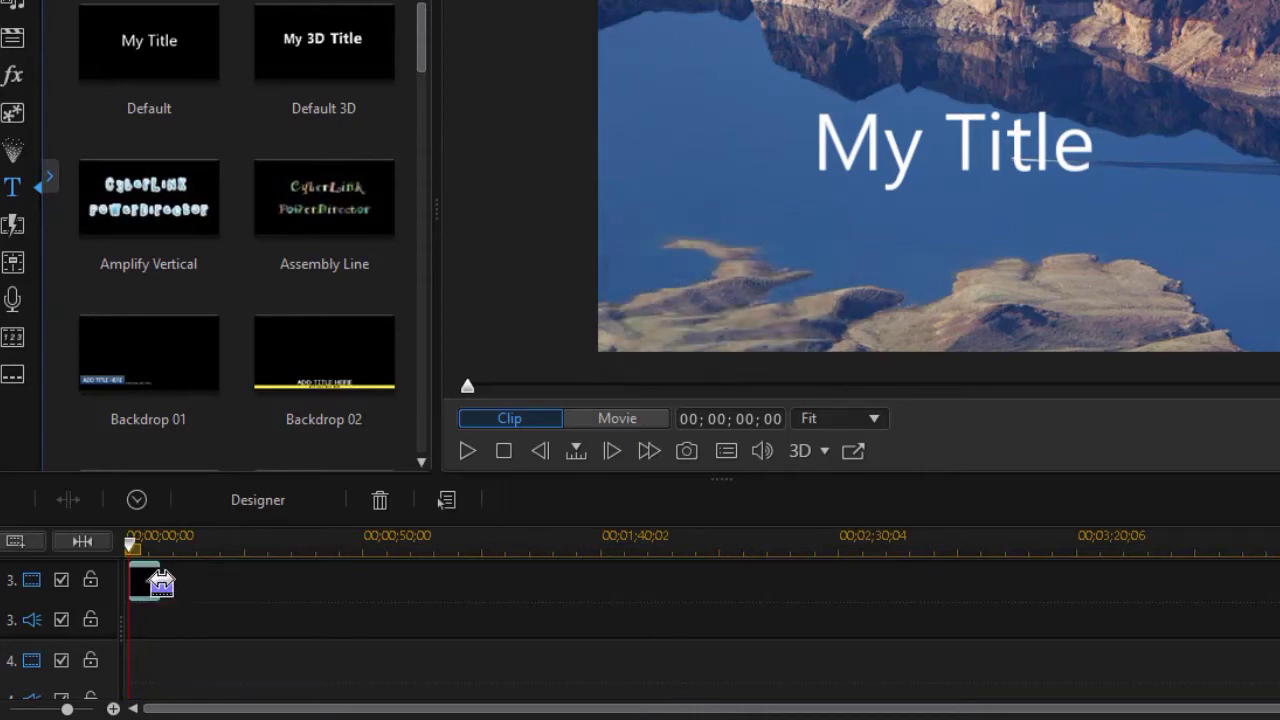
pyautogui.moveTo(156, 581); pyautogui.dragTo(202, 577)
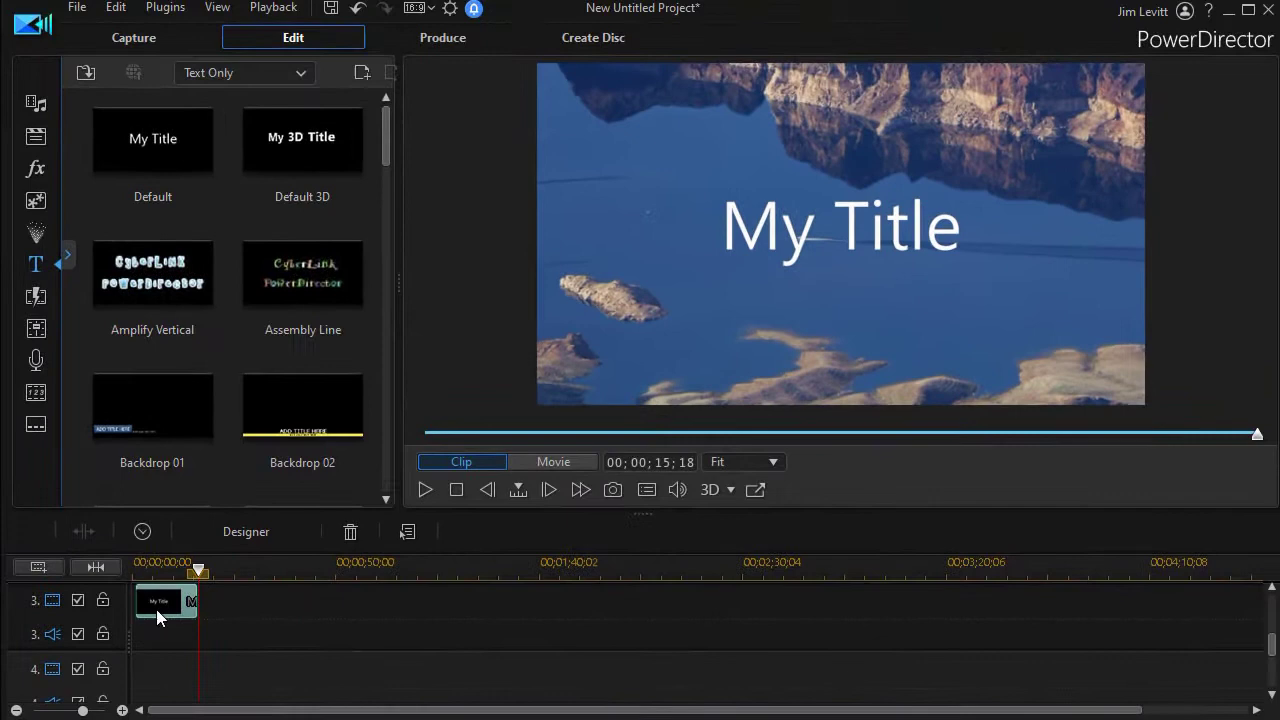
# Step: Open the My Title clip in Title Designer and show its timeline below the preview
pyautogui.doubleClick(156, 609)
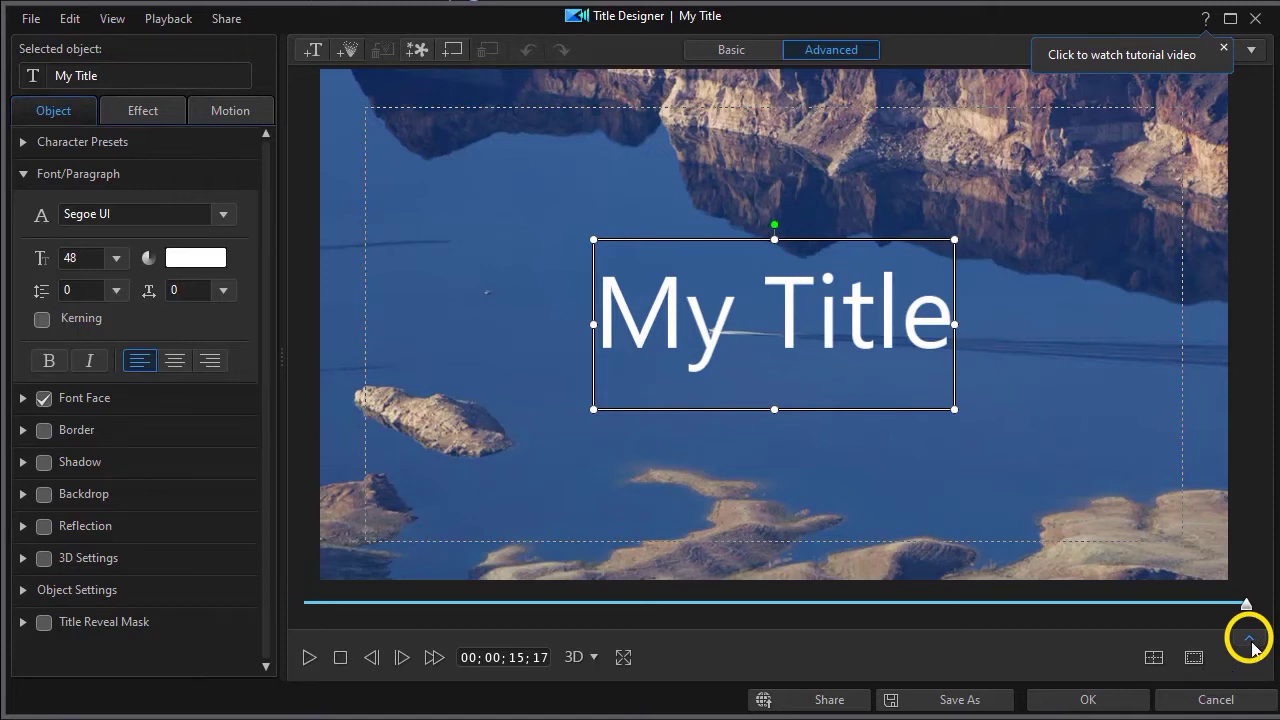
pyautogui.click(1250, 640)
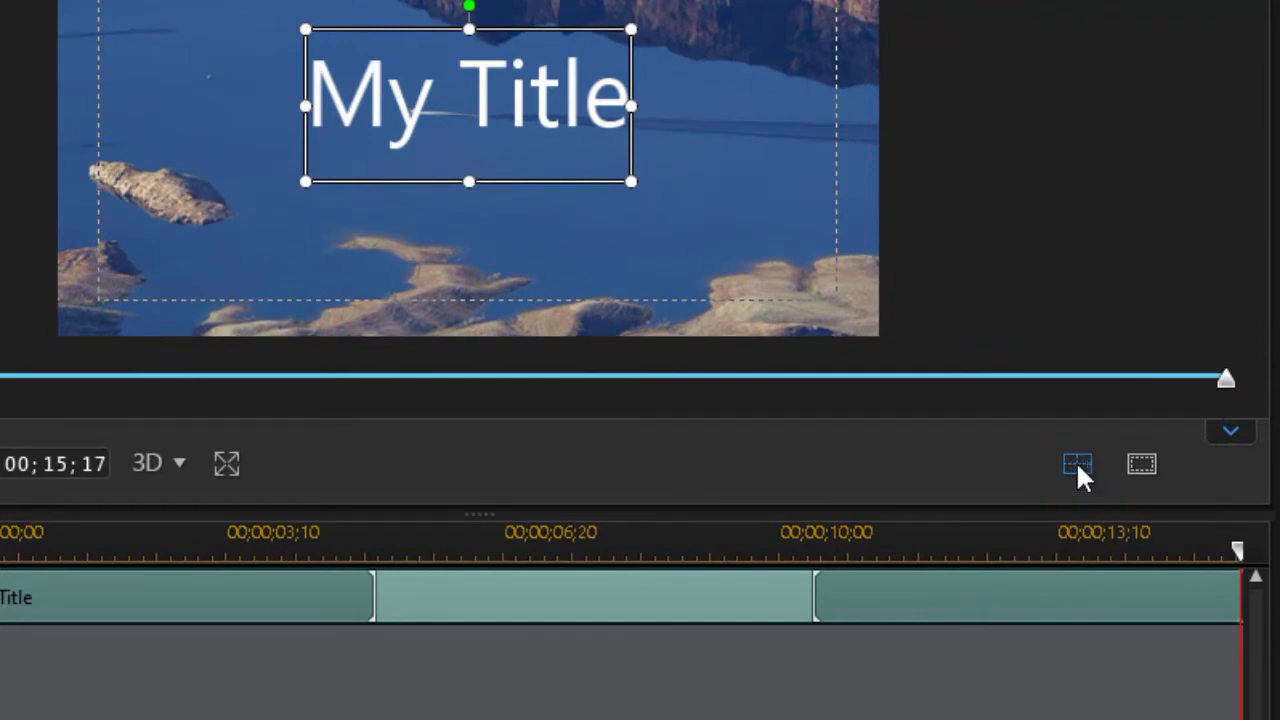
# Step: Try left, right and top alignment on the title, finishing with vertical centre
pyautogui.click(1077, 463)
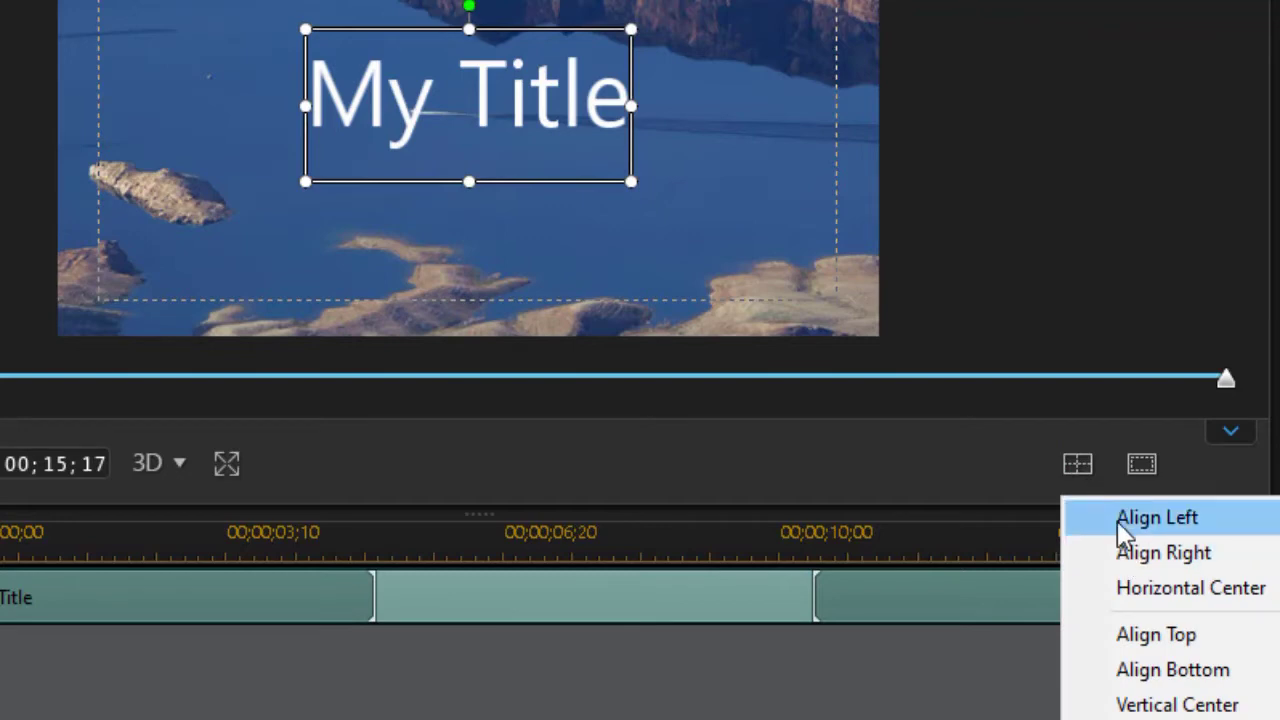
pyautogui.click(1118, 521)
pyautogui.click(1077, 463)
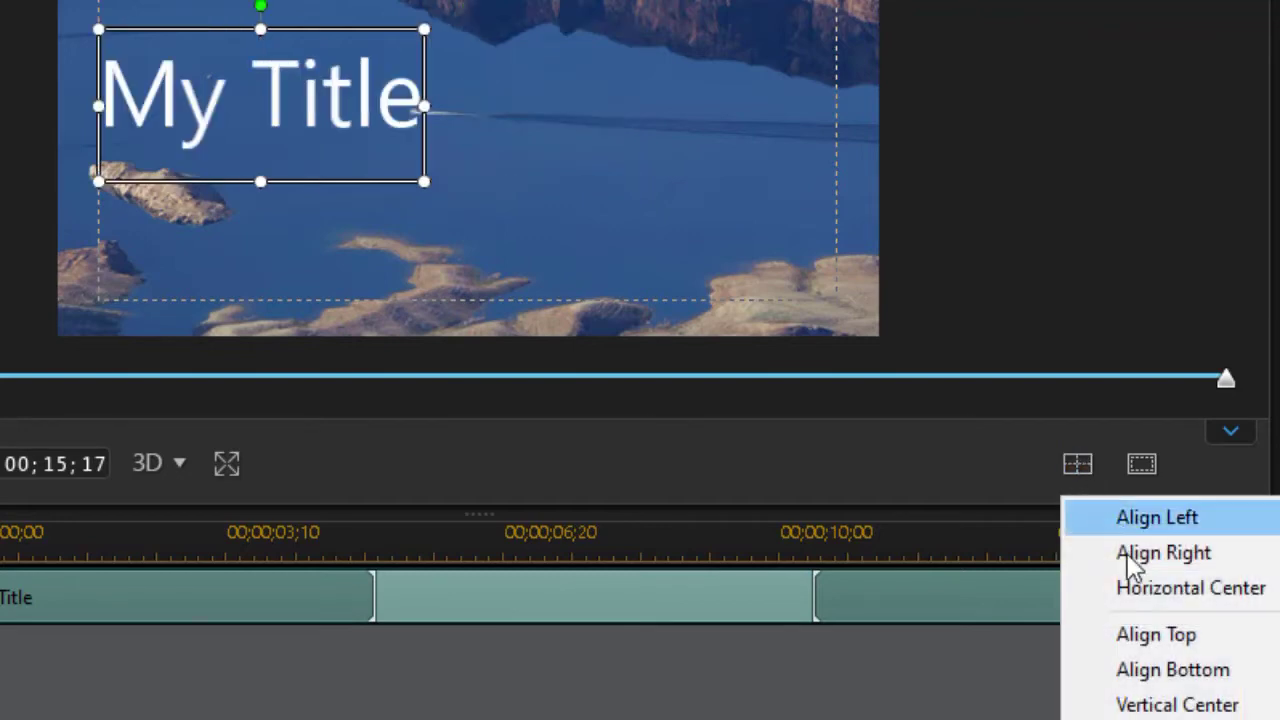
pyautogui.click(1123, 553)
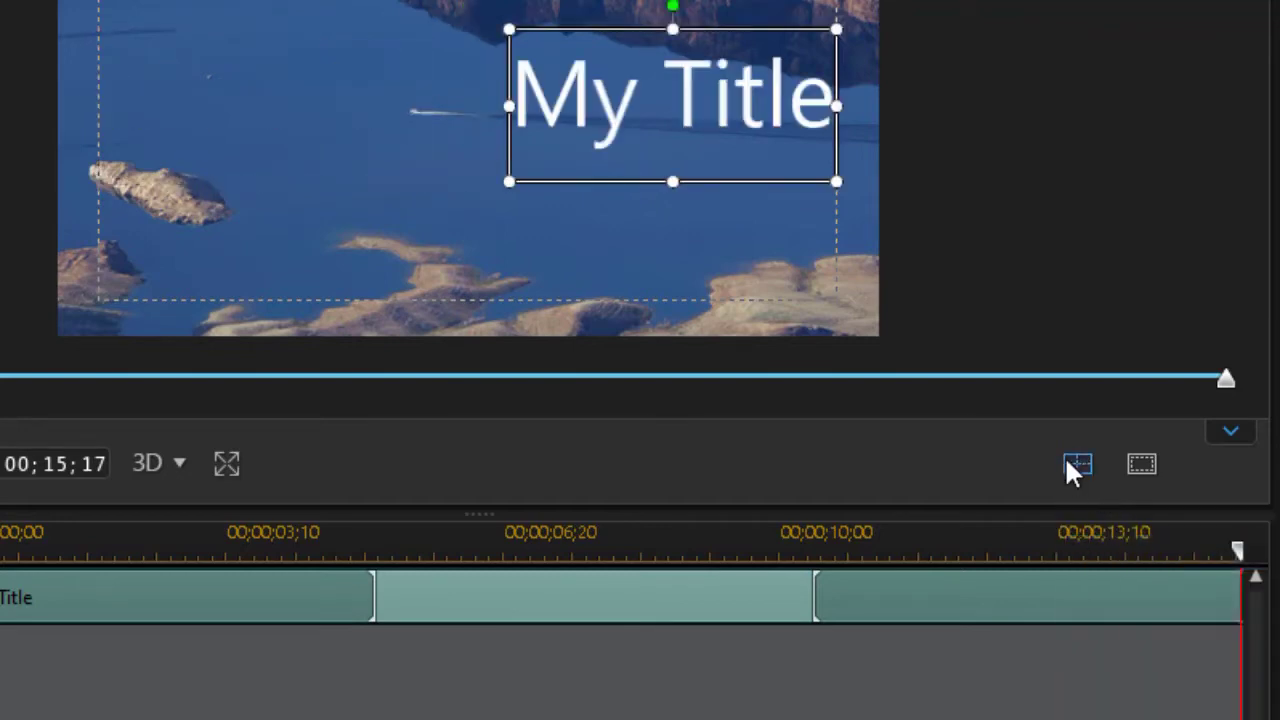
pyautogui.click(1079, 463)
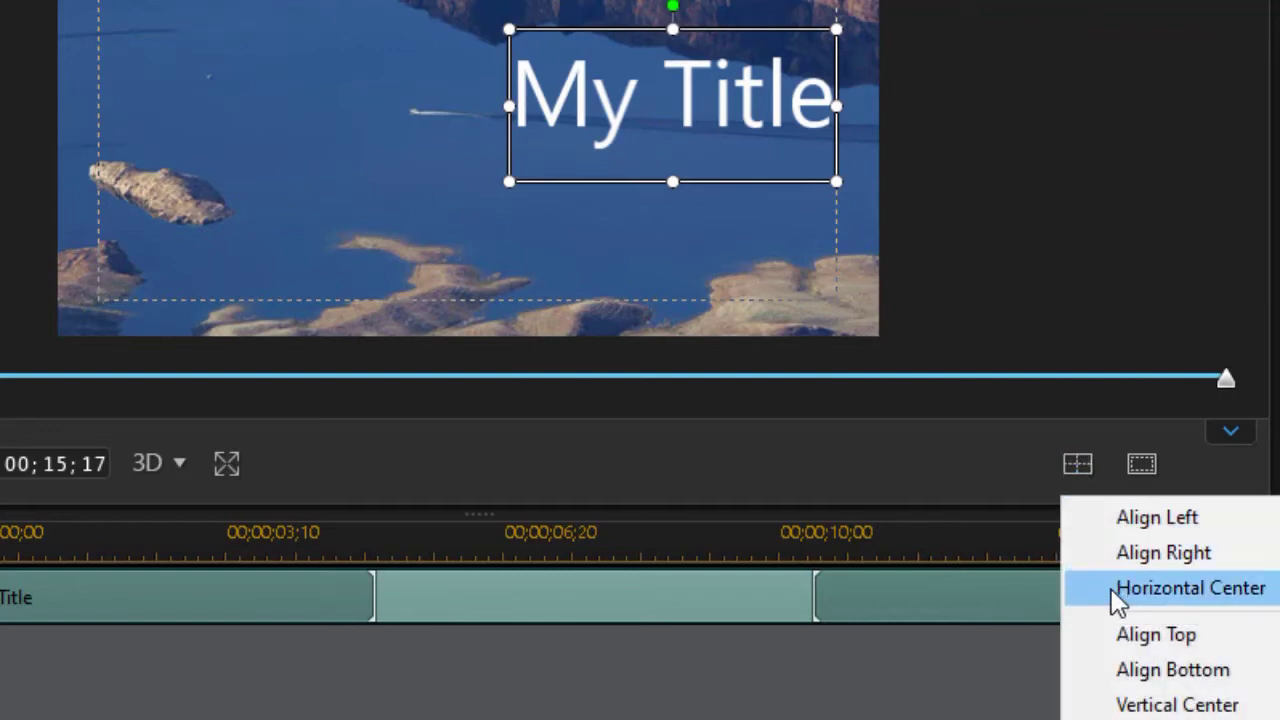
pyautogui.click(1106, 636)
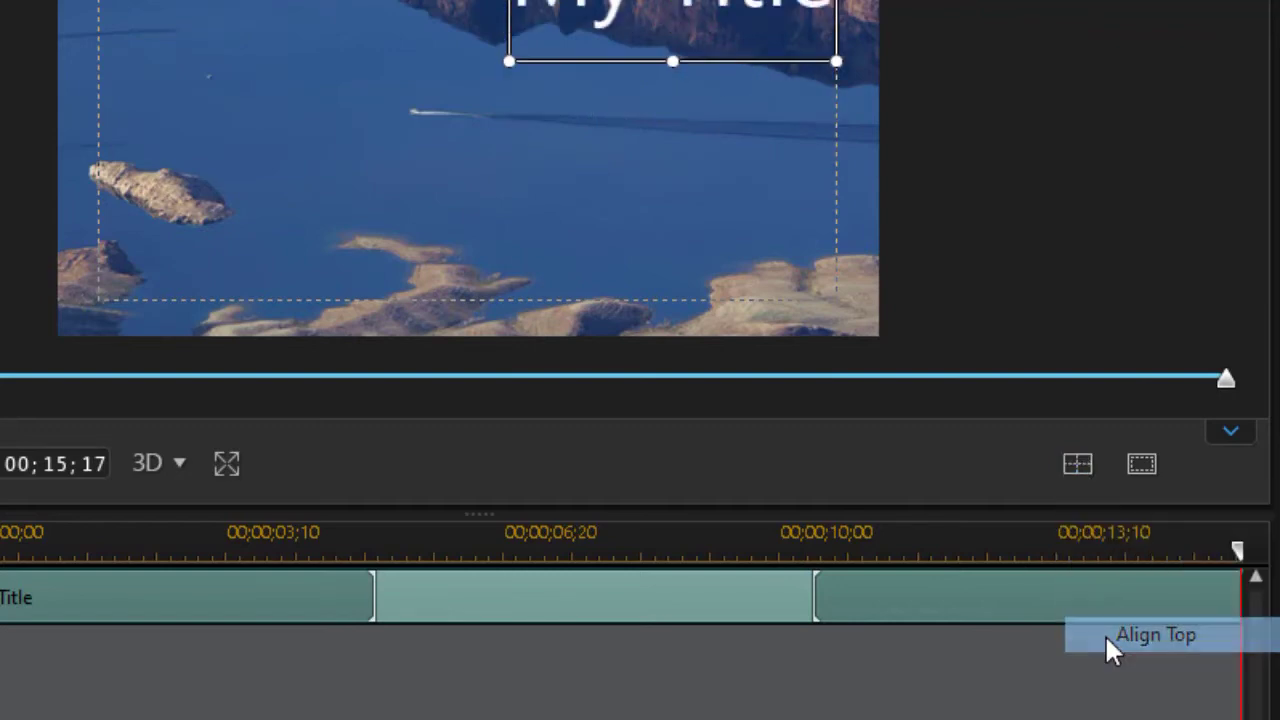
pyautogui.click(1075, 462)
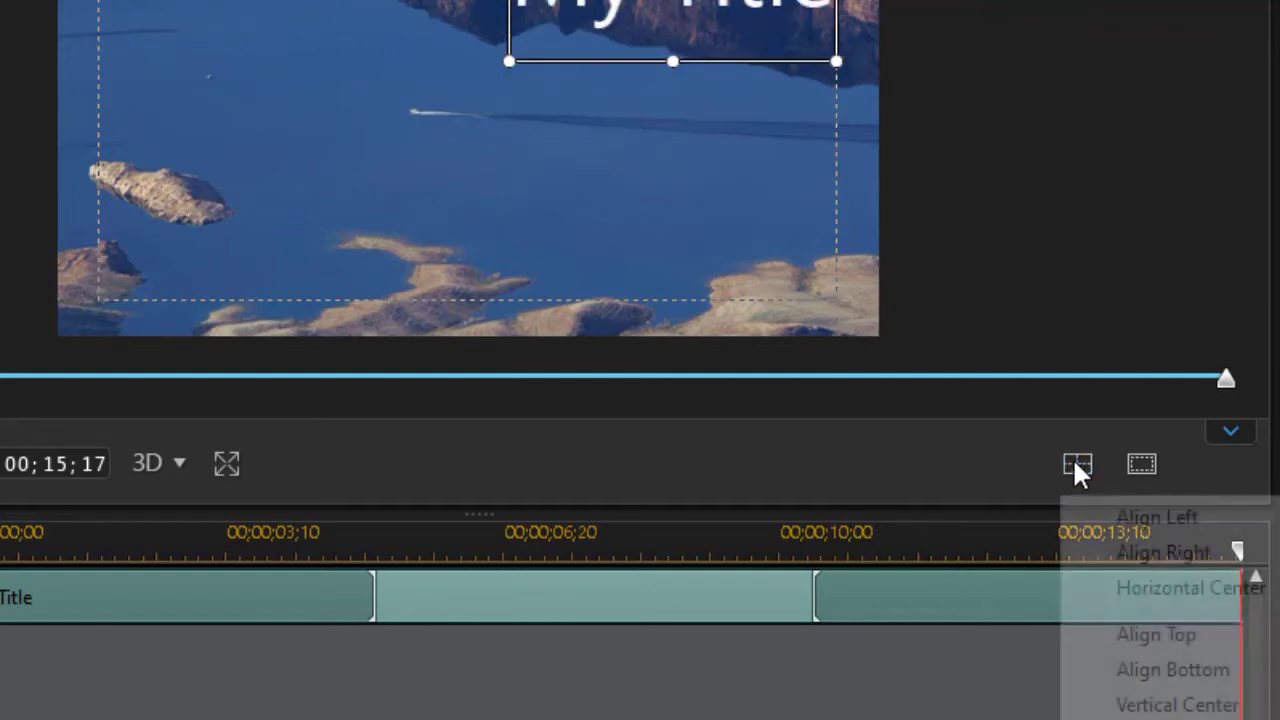
pyautogui.click(1108, 705)
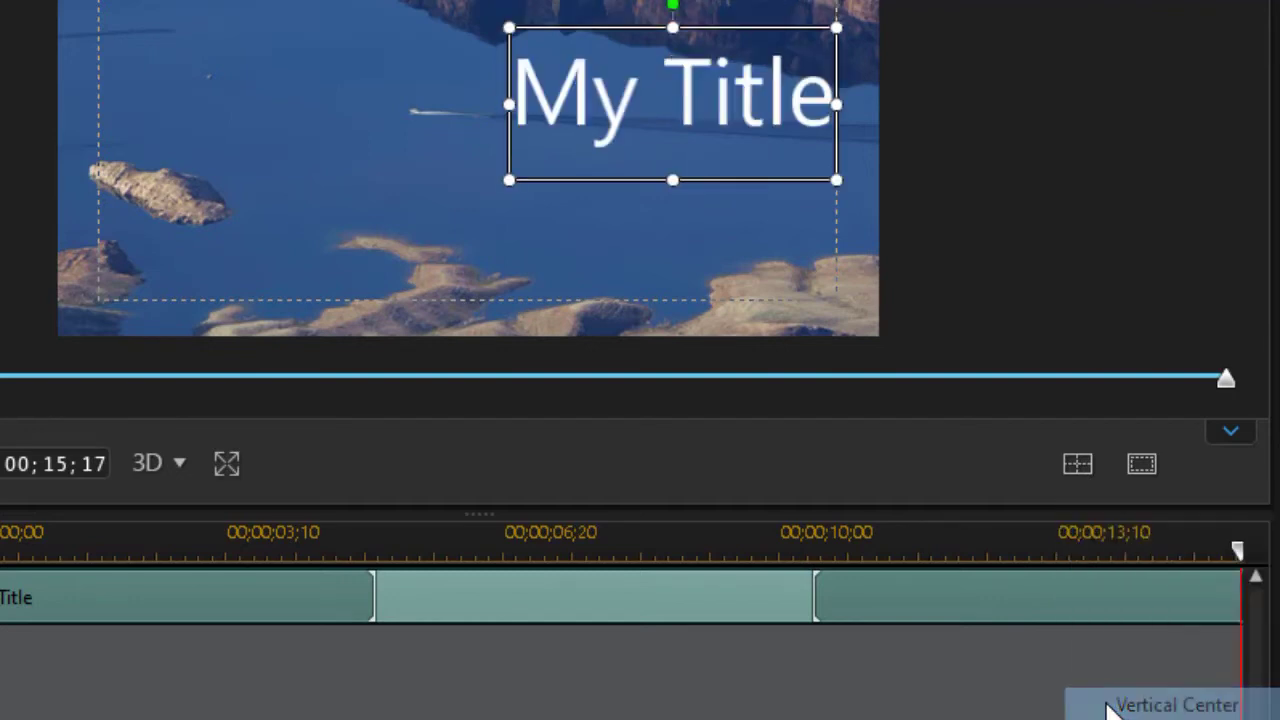
pyautogui.click(1074, 477)
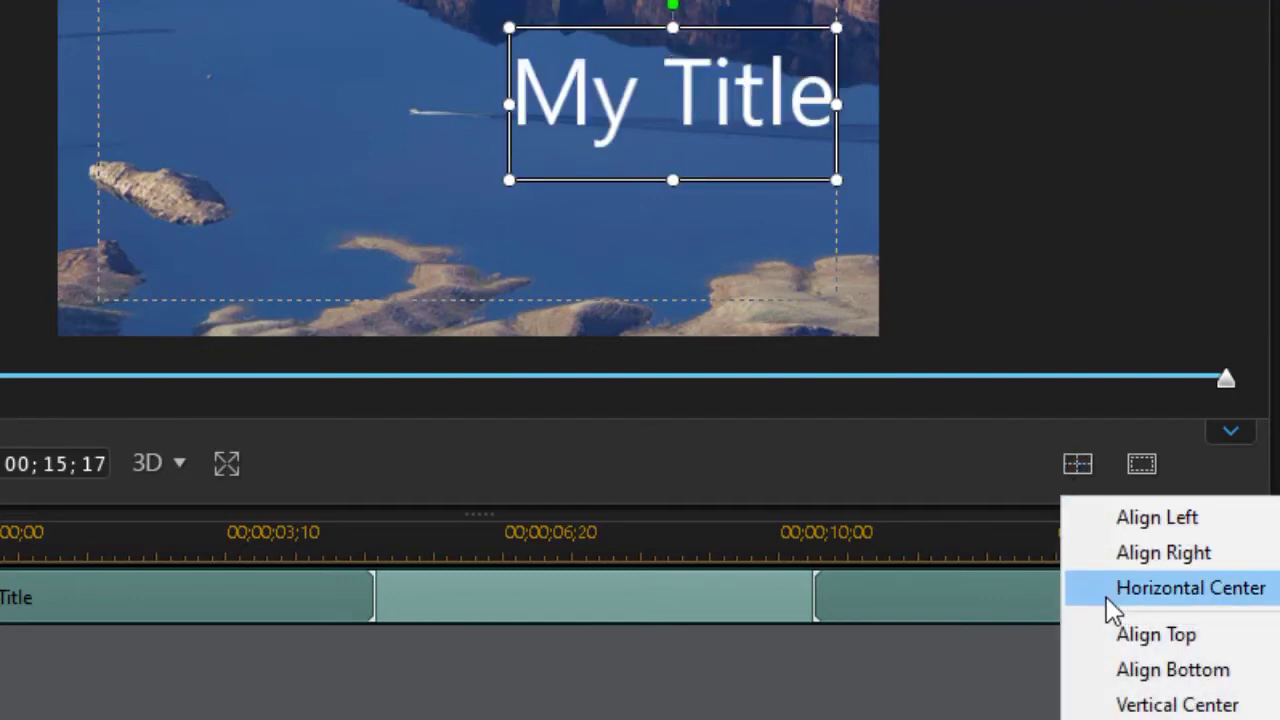
pyautogui.click(960, 522)
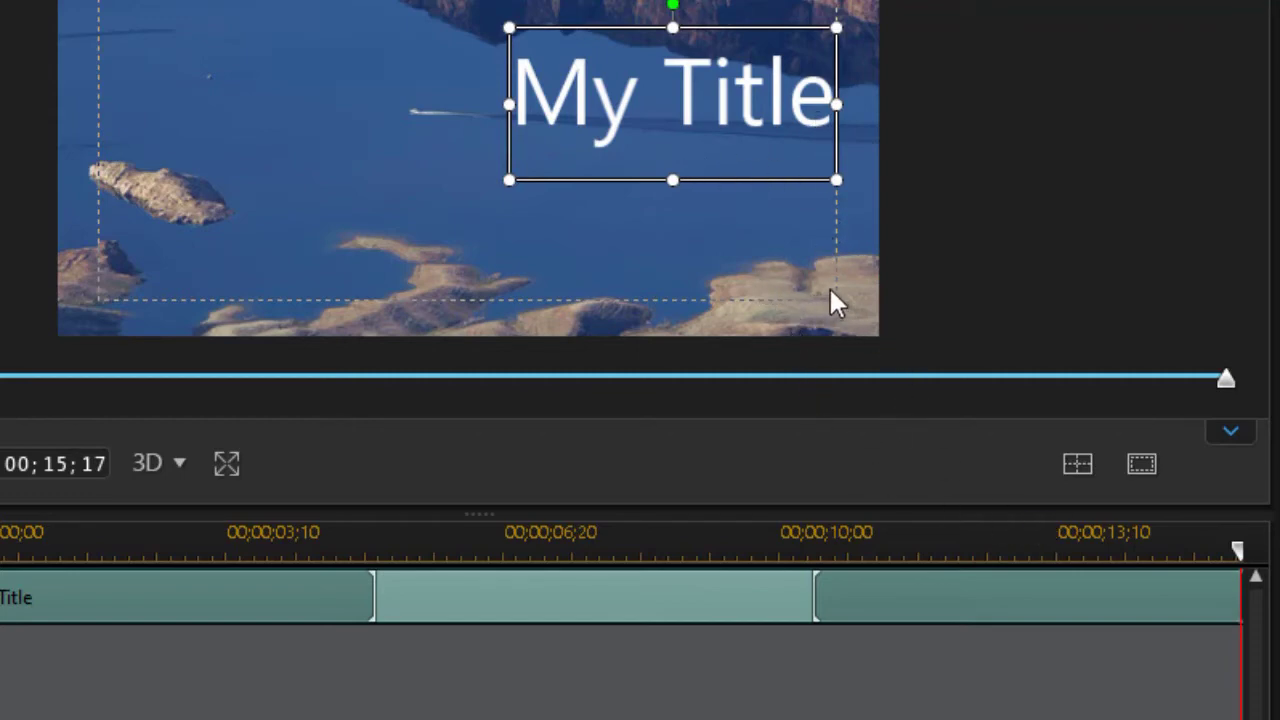
# Step: Check the snapping and safe-zone options, then collapse the title timeline panel
pyautogui.click(1139, 468)
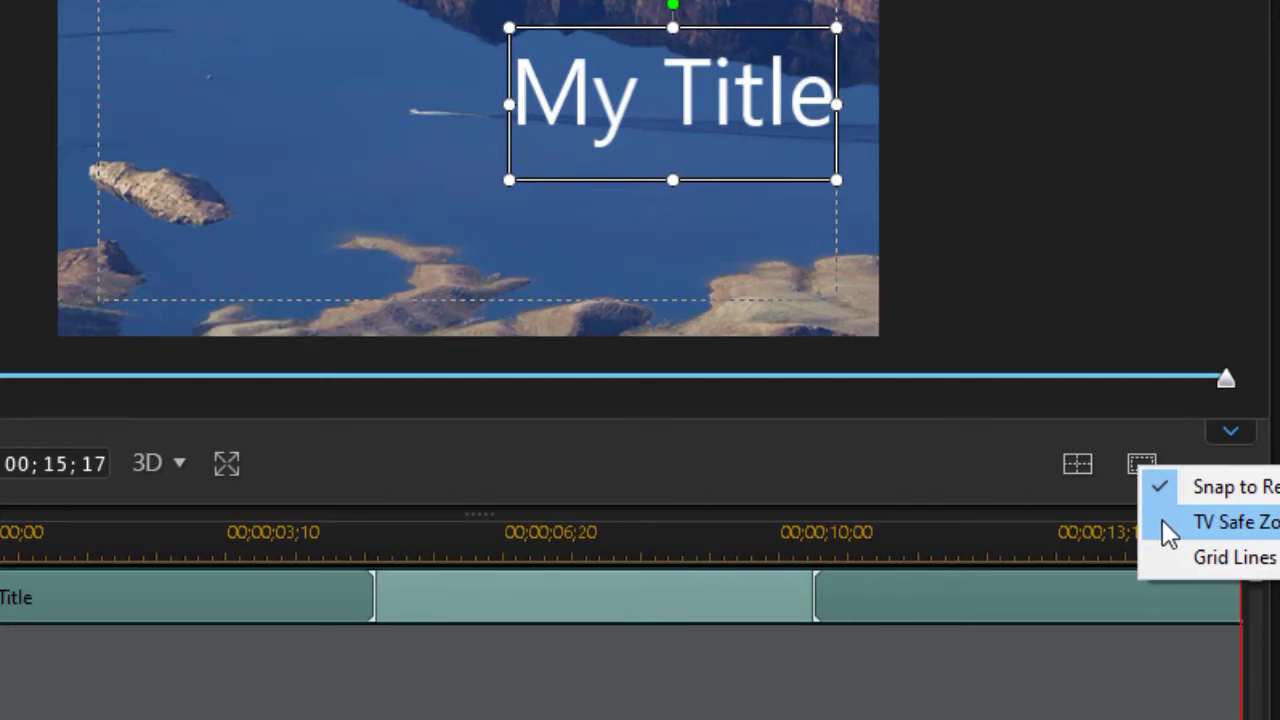
pyautogui.click(910, 472)
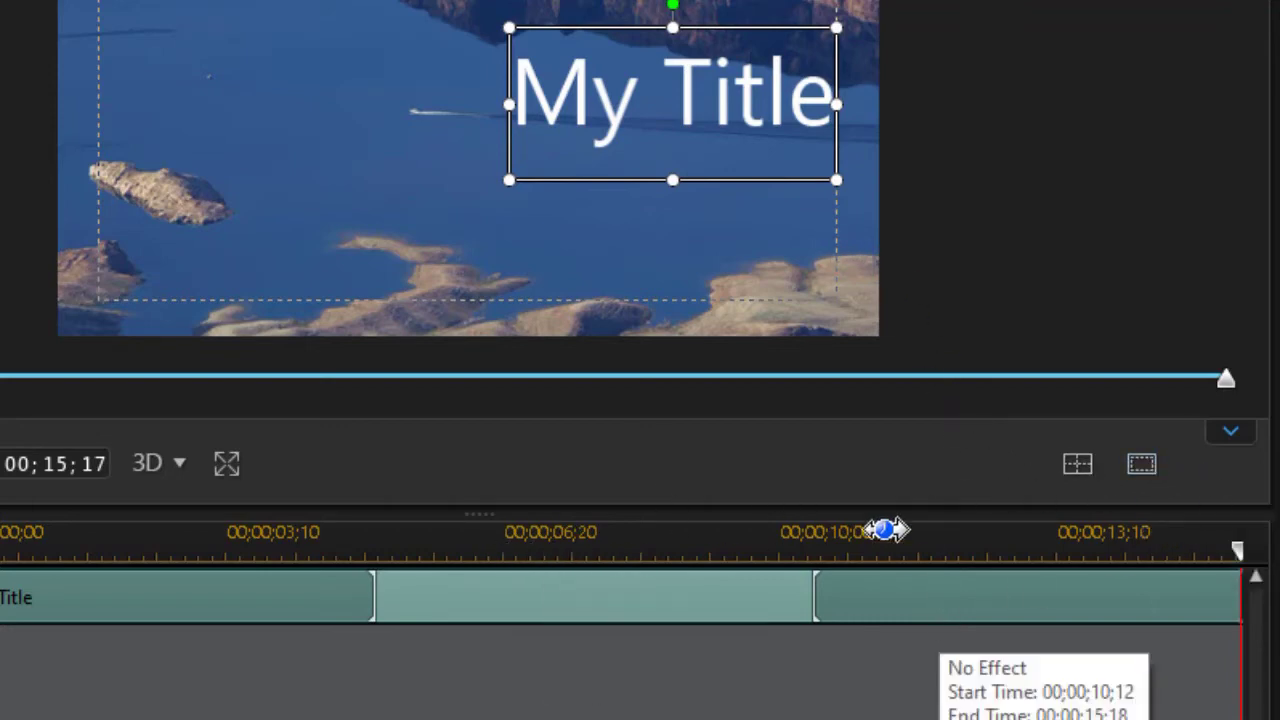
pyautogui.click(1229, 436)
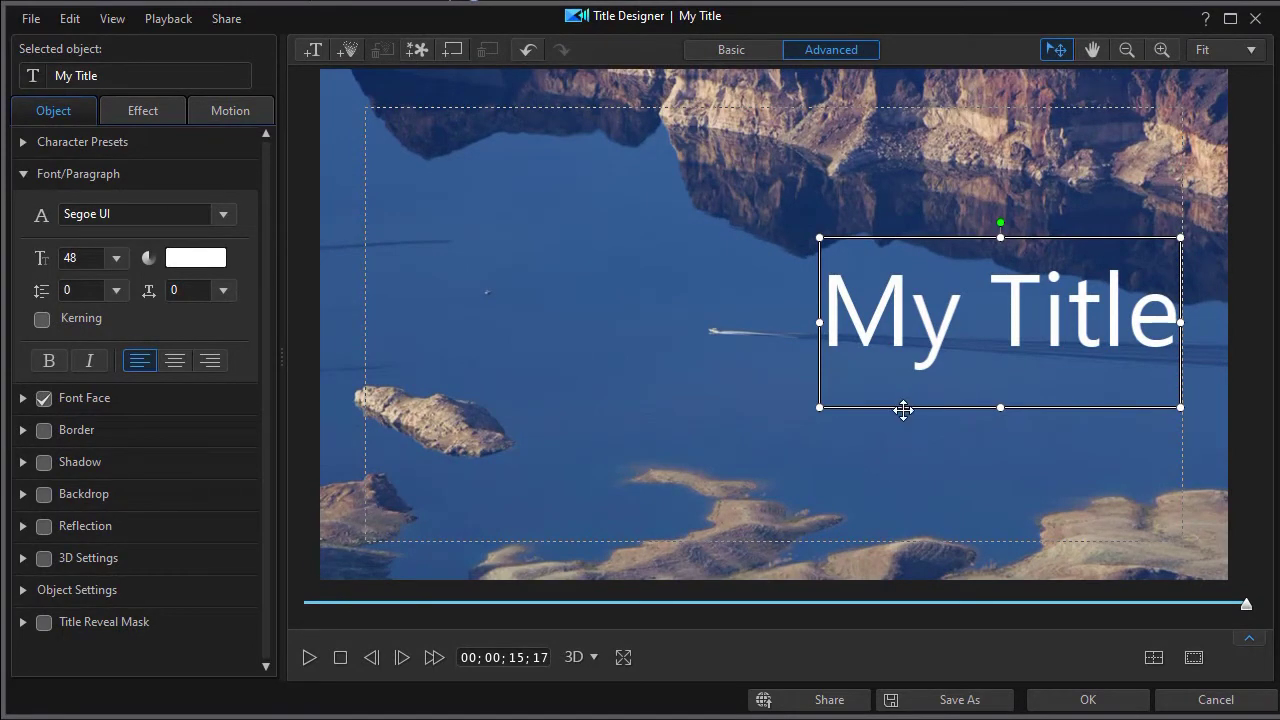
# Step: Snap the title to the frame centre, then move it up and left over the lake
pyautogui.moveTo(903, 410); pyautogui.dragTo(676, 407)
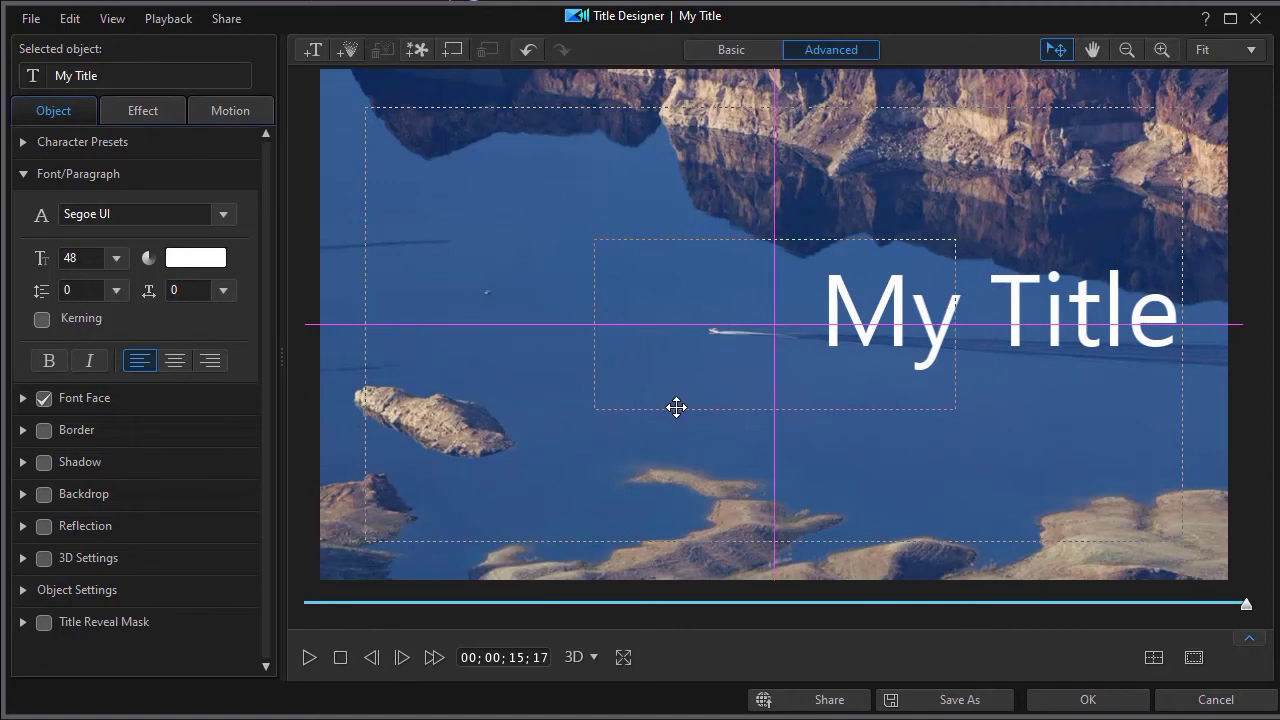
pyautogui.moveTo(676, 407); pyautogui.dragTo(677, 408)
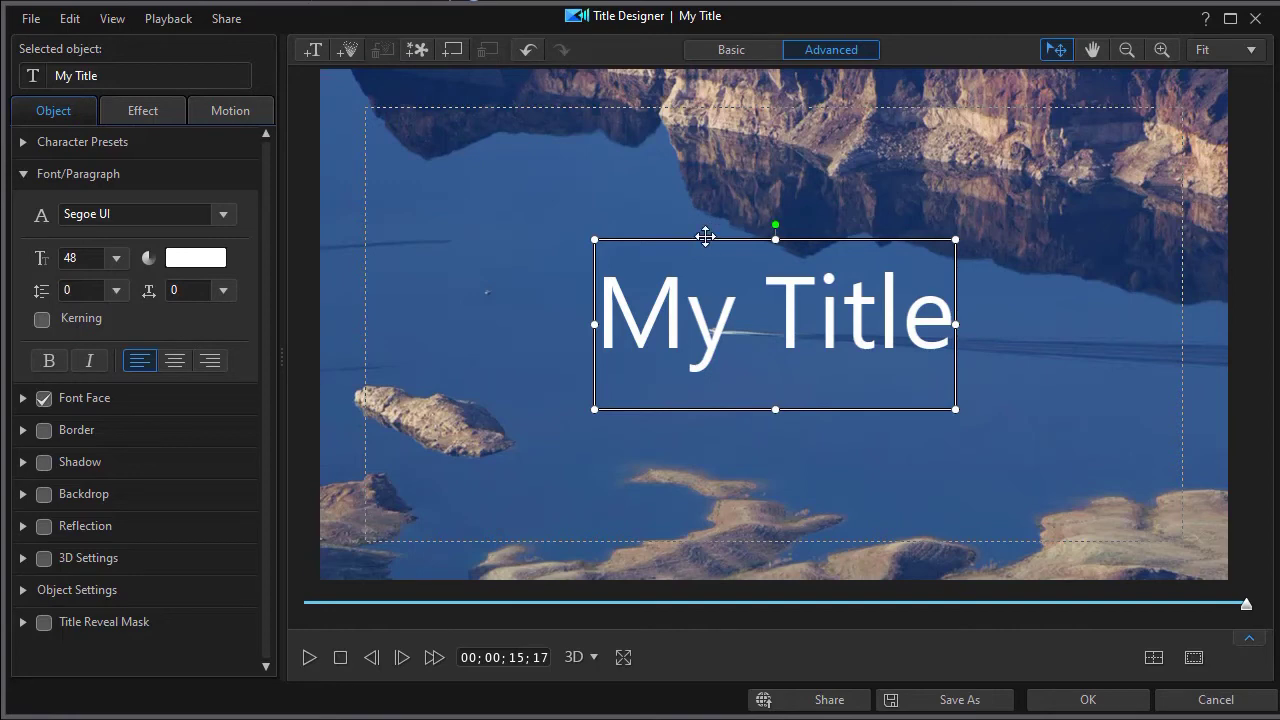
pyautogui.moveTo(705, 236); pyautogui.dragTo(535, 179)
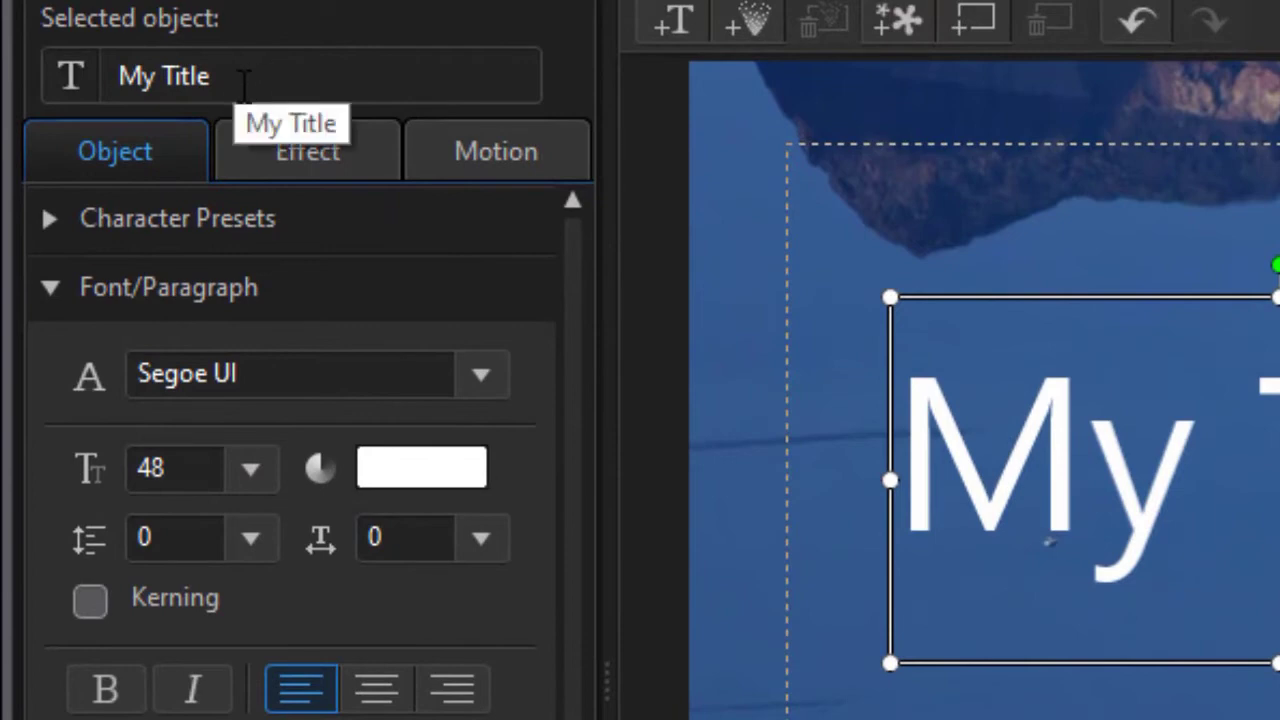
# Step: Replace the title text with 'Water fun', adding and then deleting a trial 'Second line'
pyautogui.moveTo(251, 80); pyautogui.dragTo(95, 80)
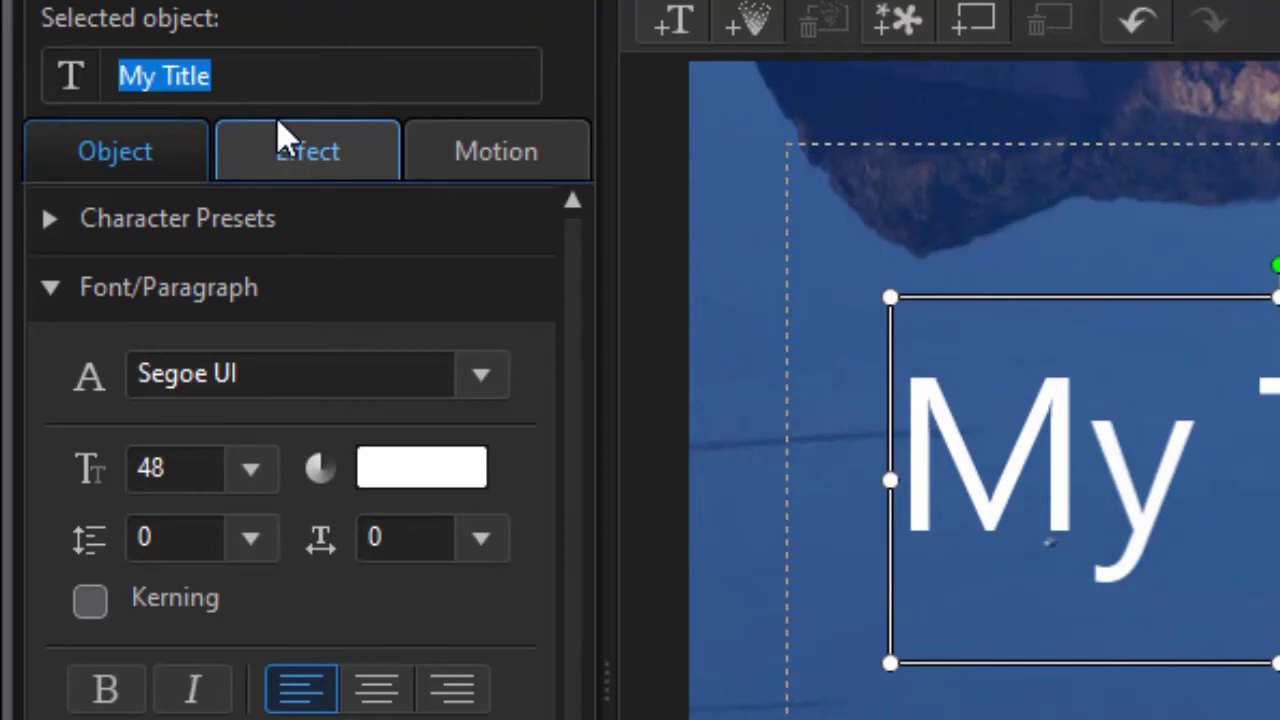
pyautogui.write('Water fun')
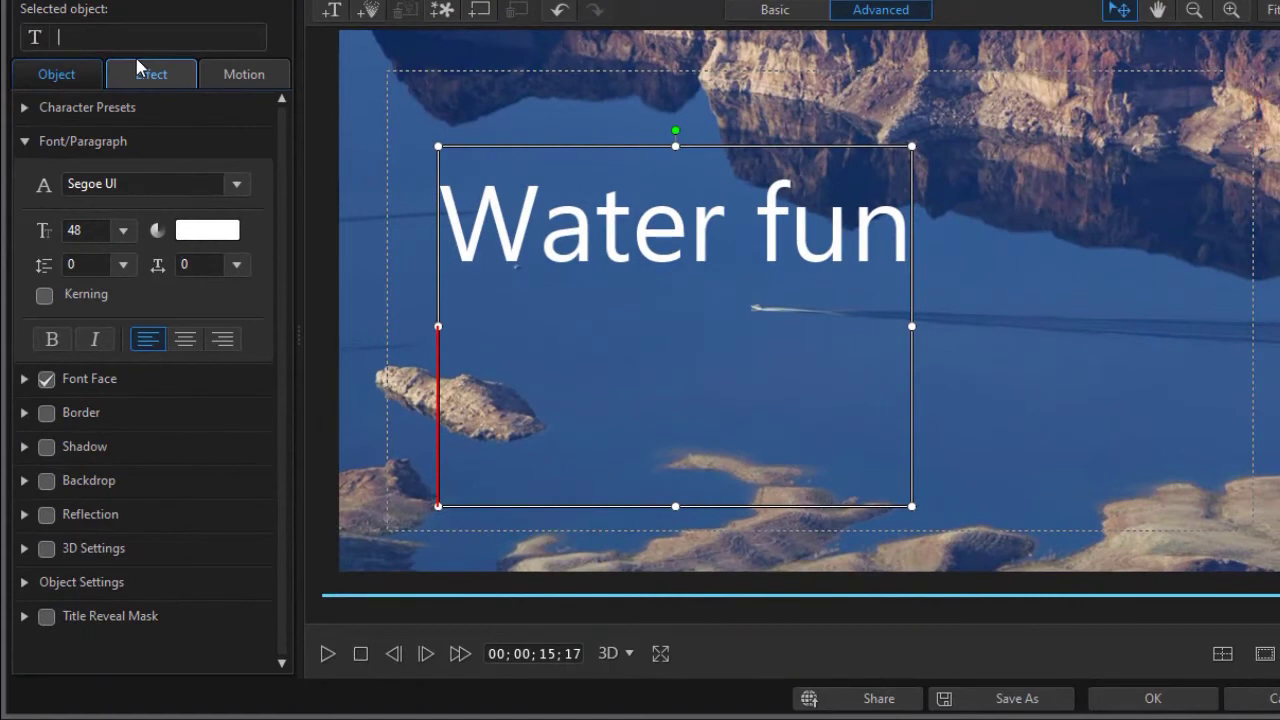
pyautogui.write('Second line')
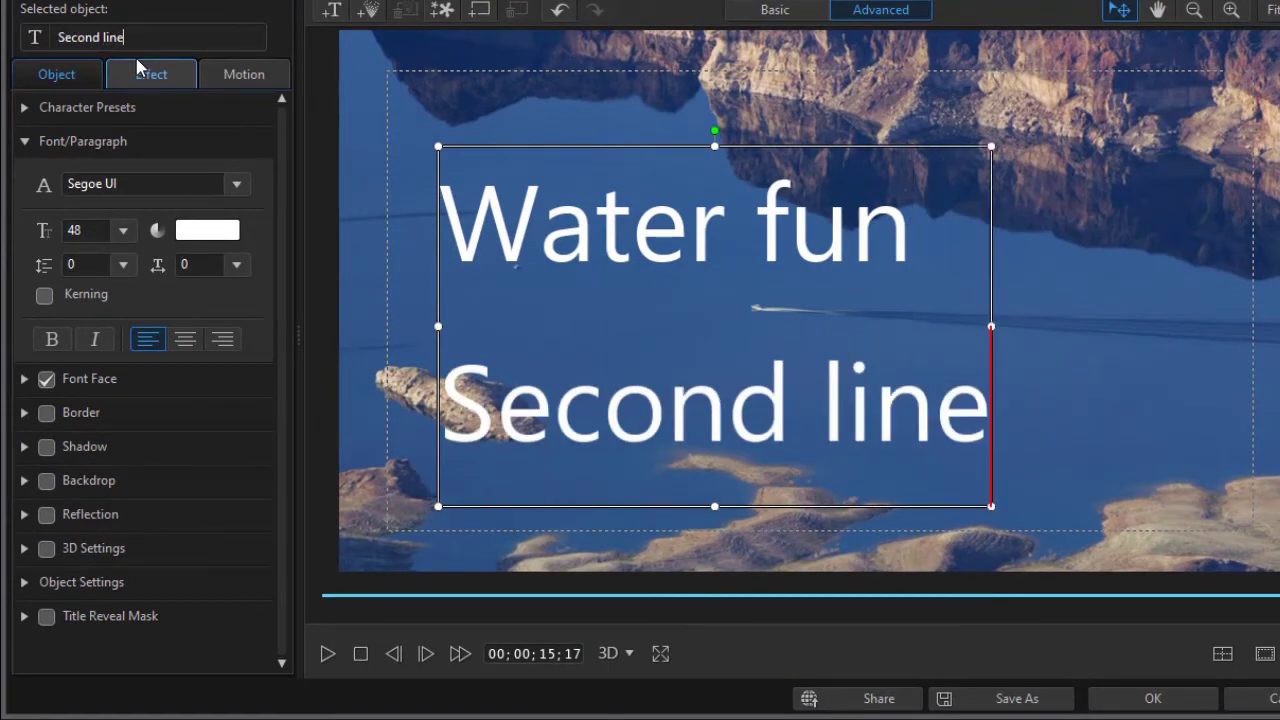
pyautogui.press('BackSpace')
pyautogui.press('BackSpace')
pyautogui.press('BackSpace')
pyautogui.press('BackSpace')
pyautogui.press('BackSpace')
pyautogui.press('BackSpace')
pyautogui.press('BackSpace')
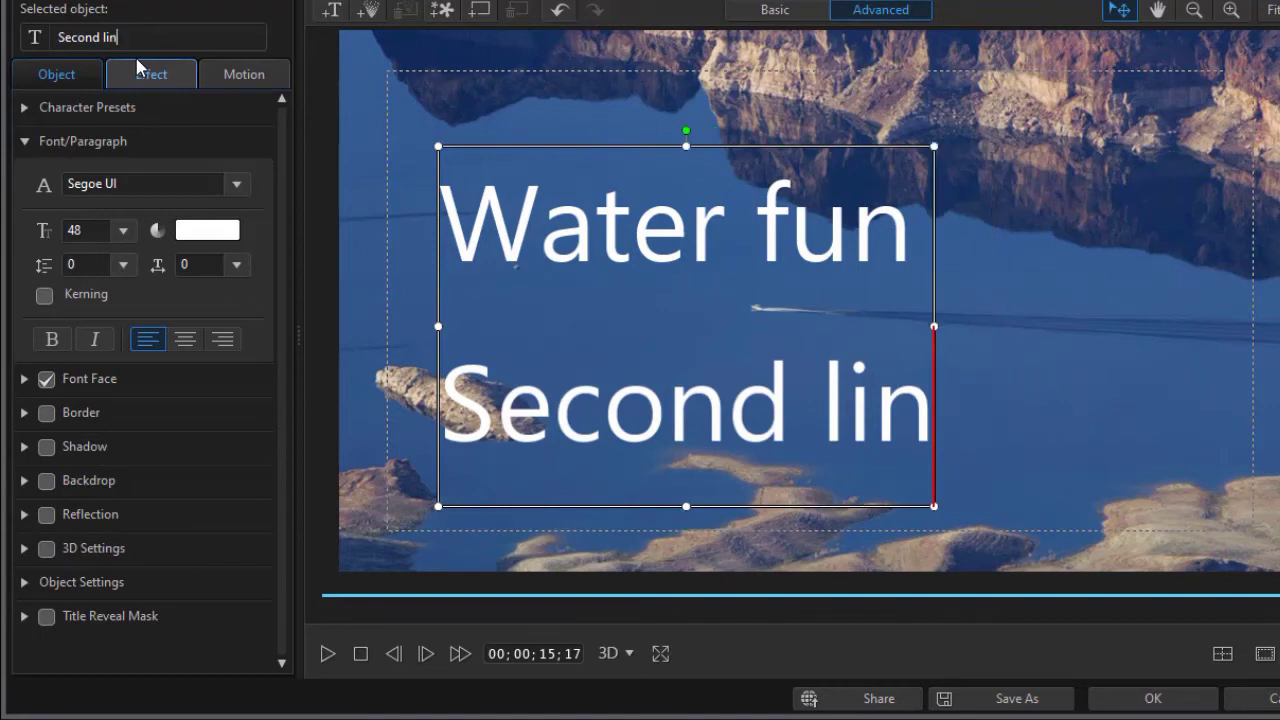
pyautogui.press('BackSpace')
pyautogui.press('BackSpace')
pyautogui.press('BackSpace')
pyautogui.press('BackSpace')
pyautogui.press('BackSpace')
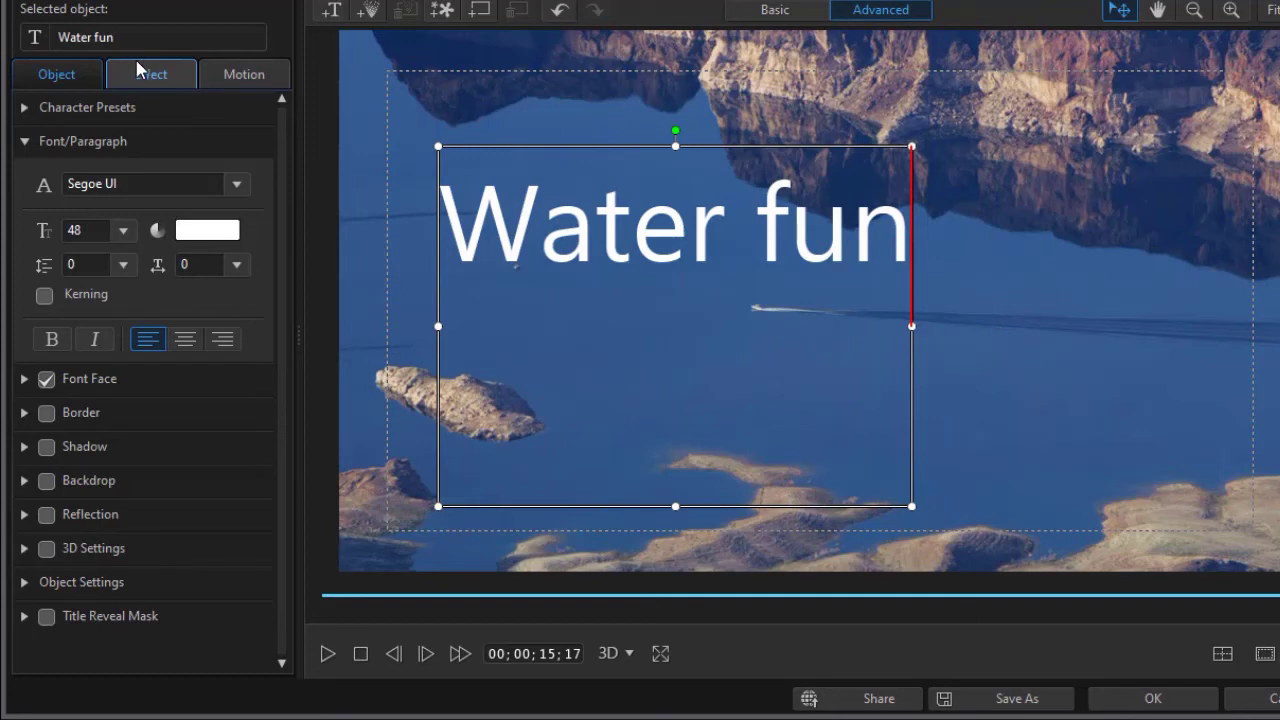
pyautogui.click(630, 225)
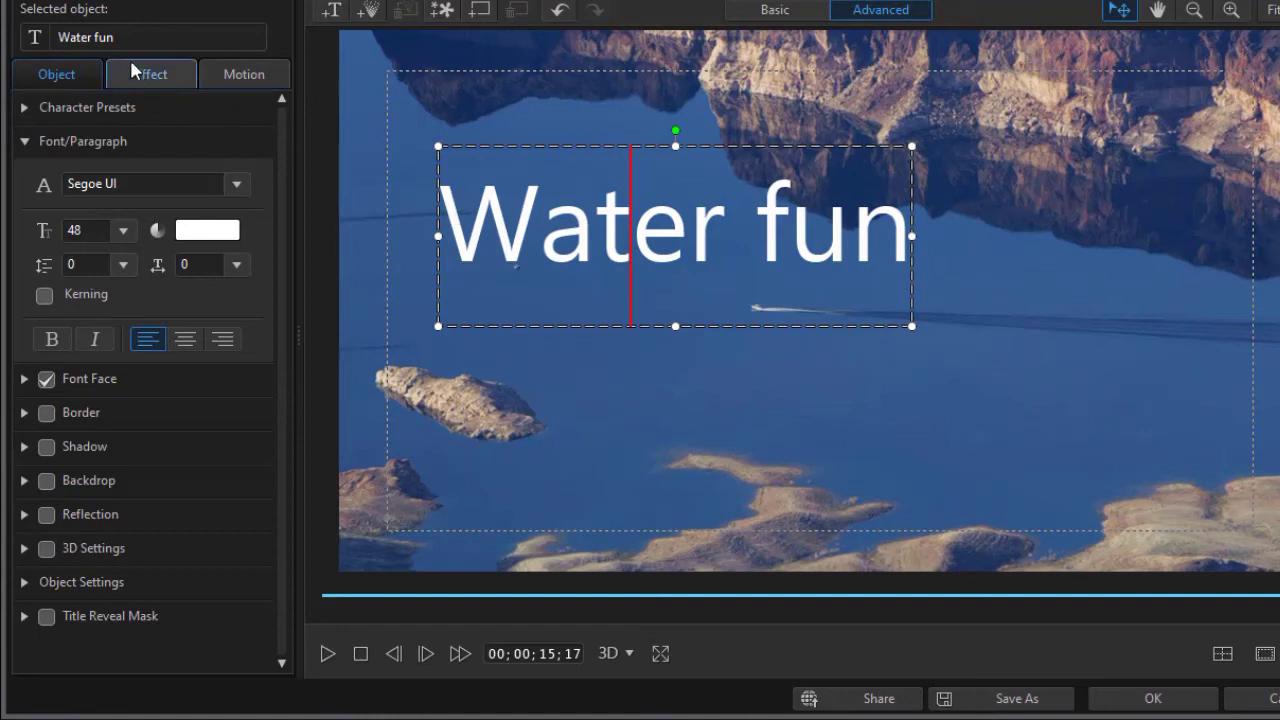
# Step: Select 'Water fun' and replace it with 'Caynon excursion'
pyautogui.click(457, 226)
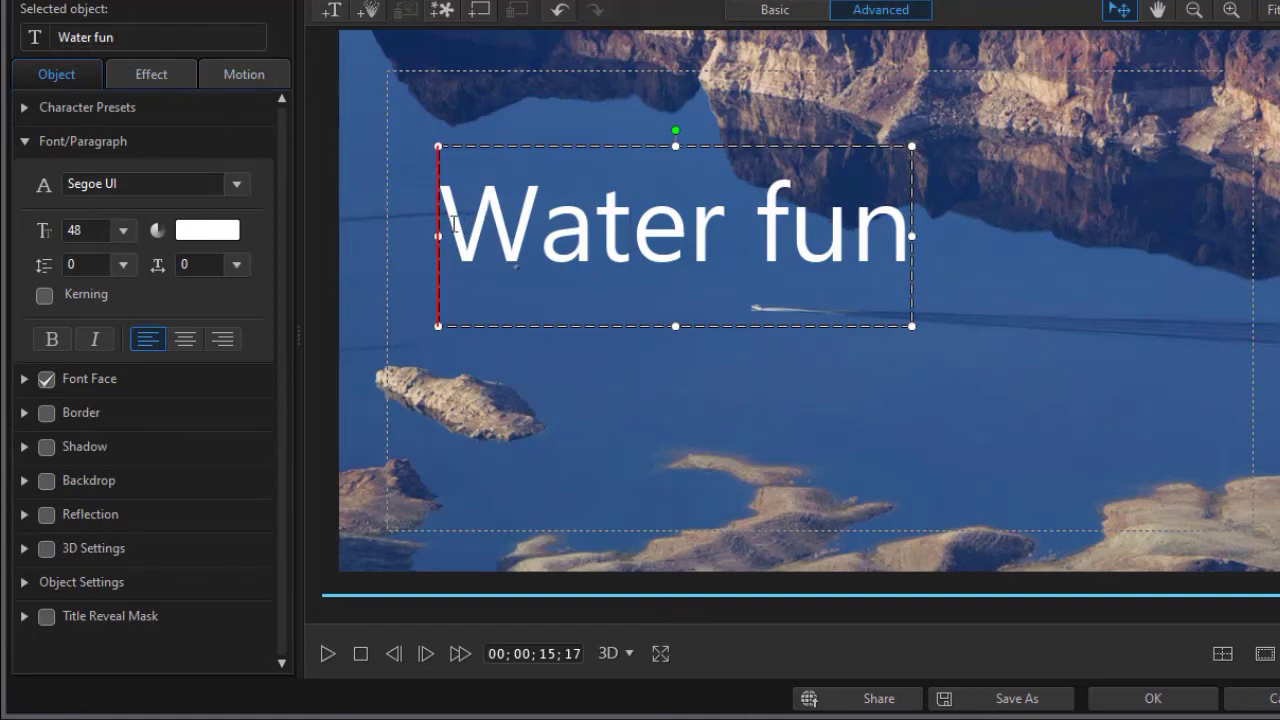
pyautogui.moveTo(457, 226); pyautogui.dragTo(918, 238)
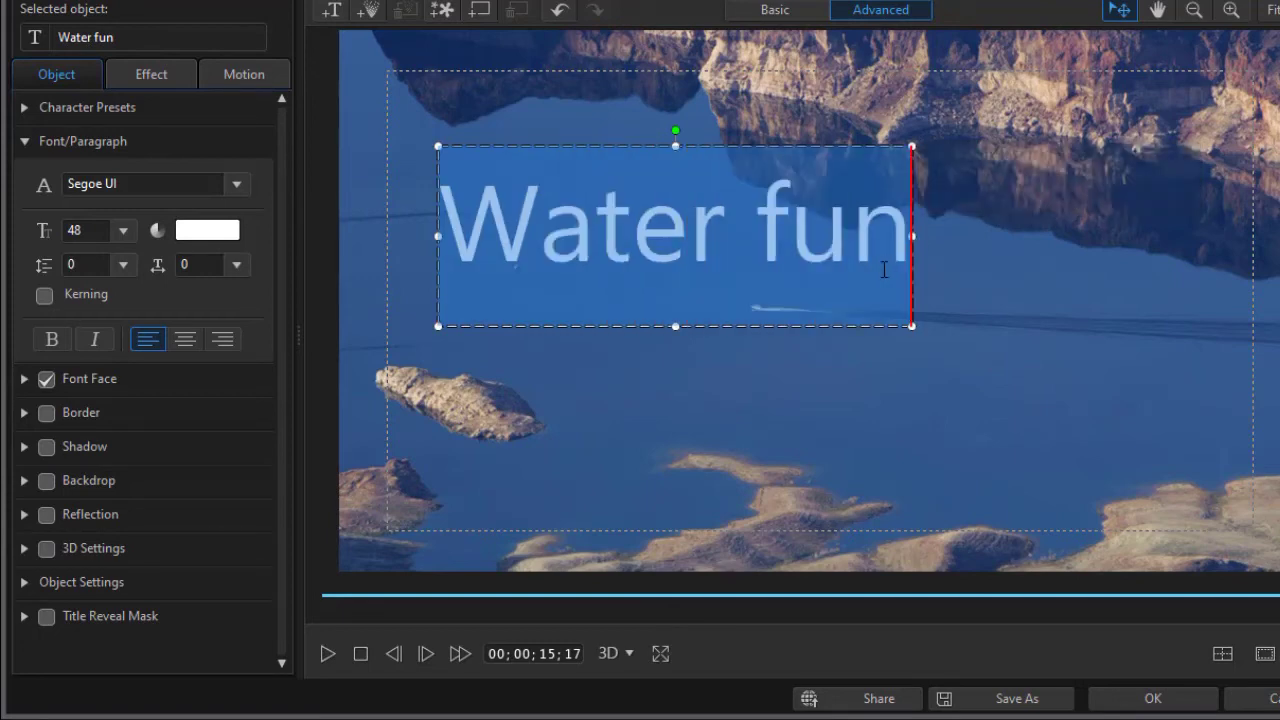
pyautogui.write('Caynon')
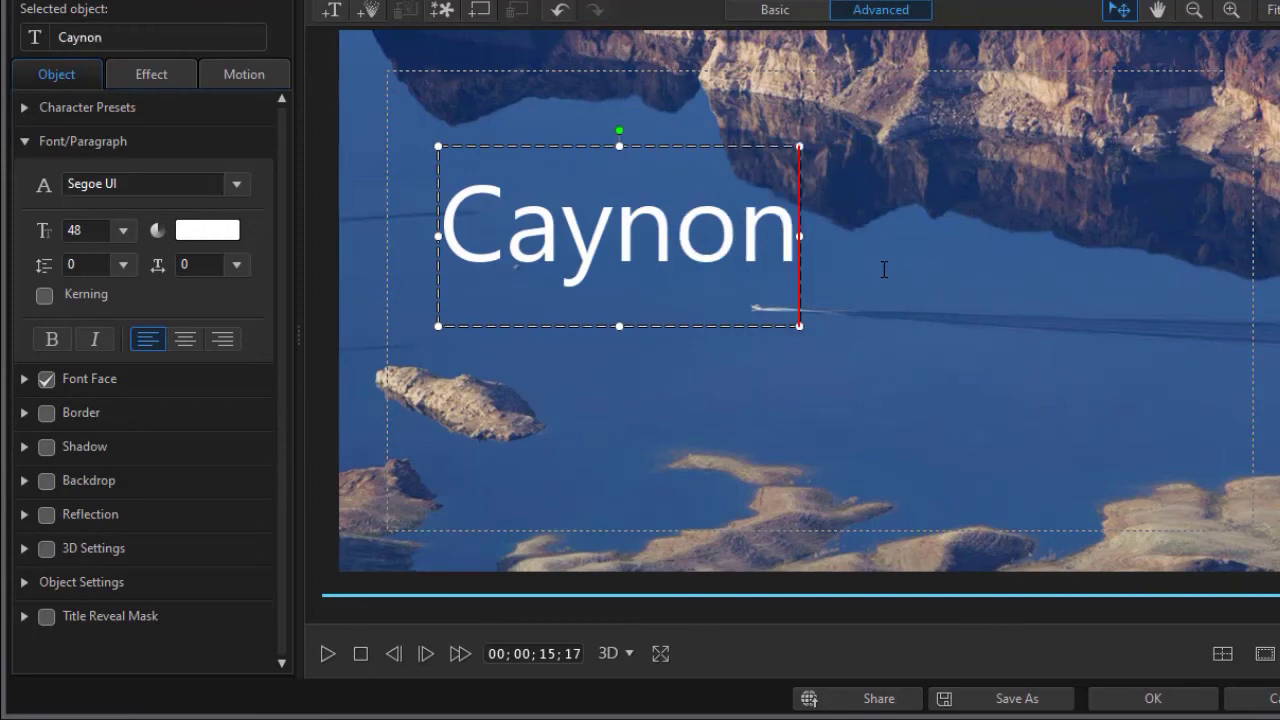
pyautogui.write(' excursion')
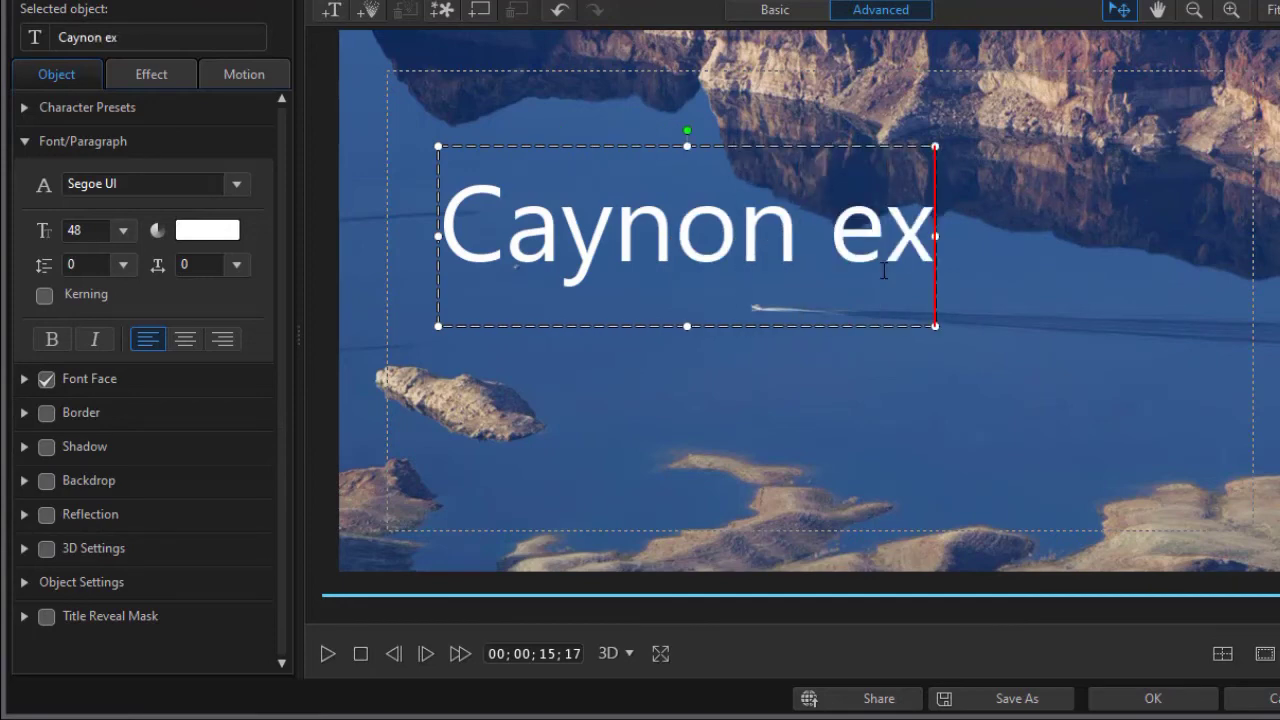
pyautogui.press('Escape')
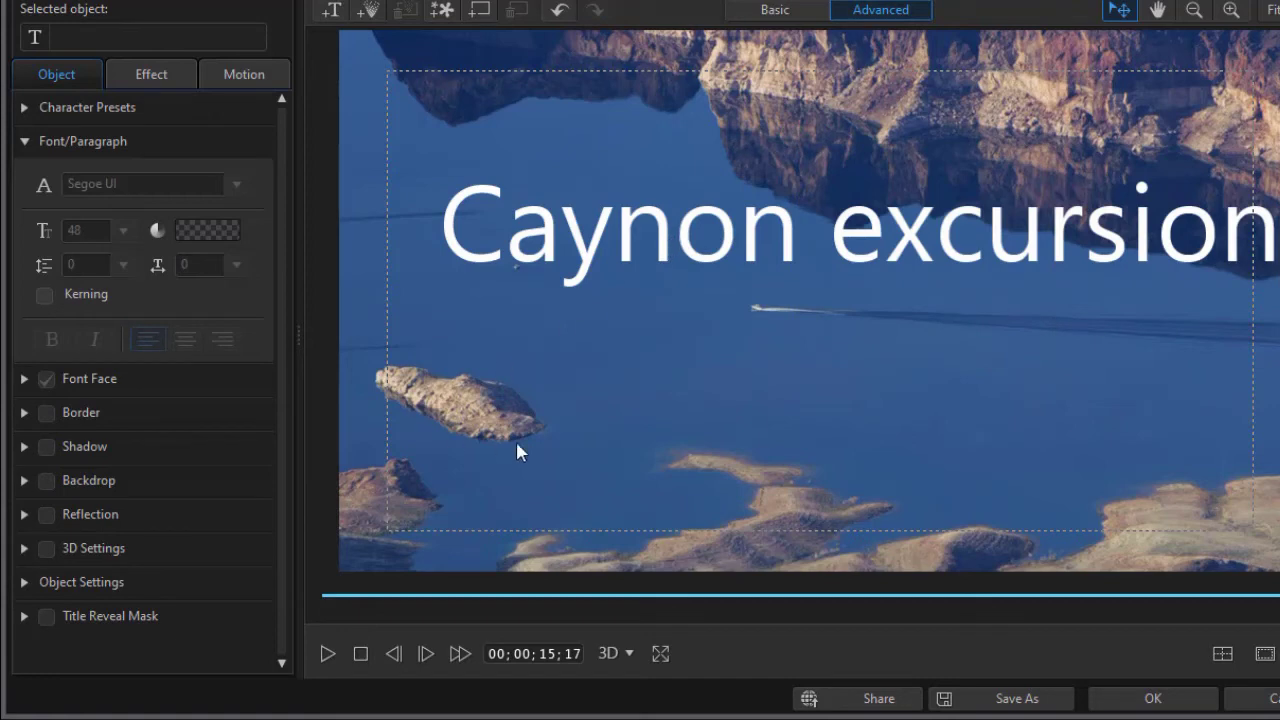
pyautogui.click(583, 247)
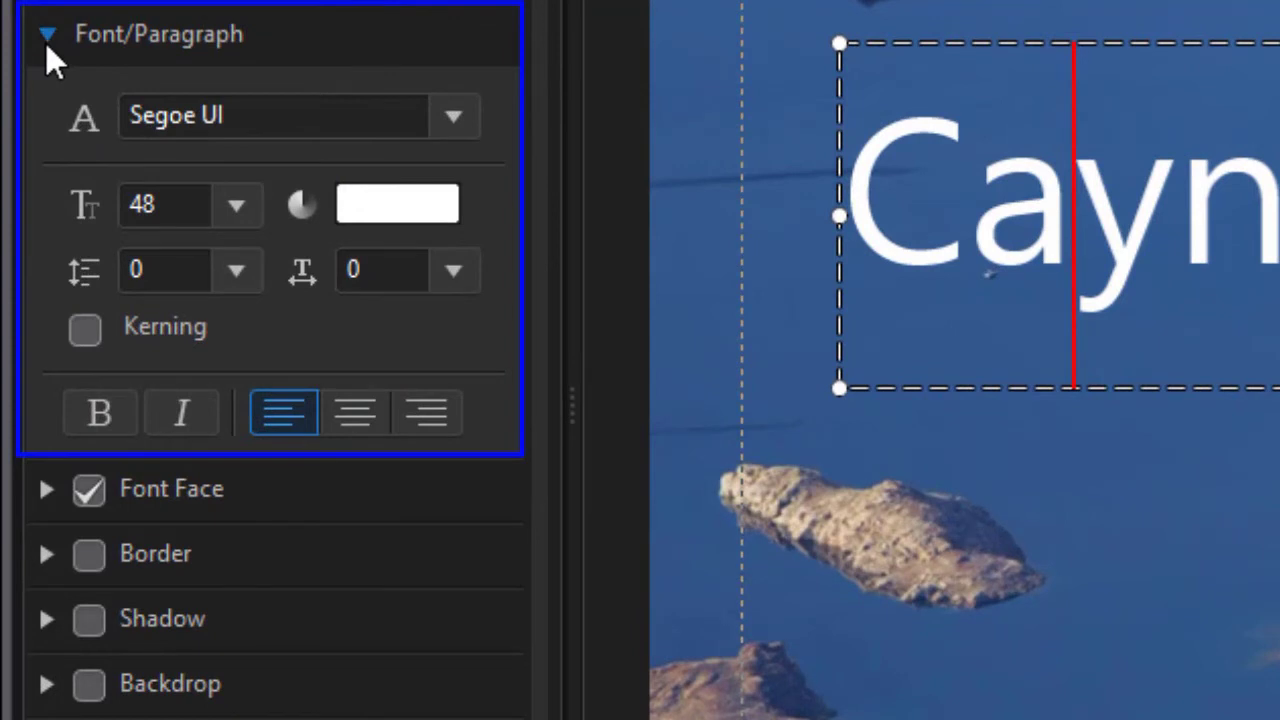
# Step: Collapse and re-expand Font/Paragraph settings, then select the Caynon excursion title box
pyautogui.click(45, 42)
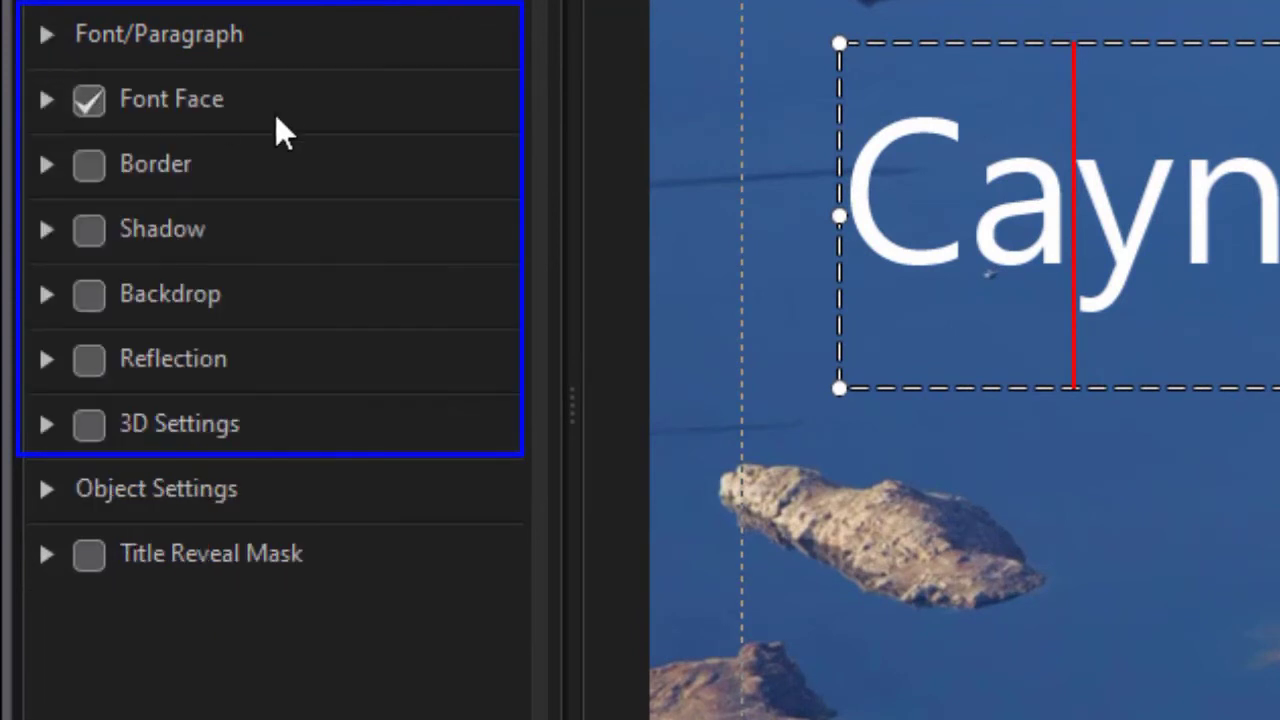
pyautogui.click(47, 37)
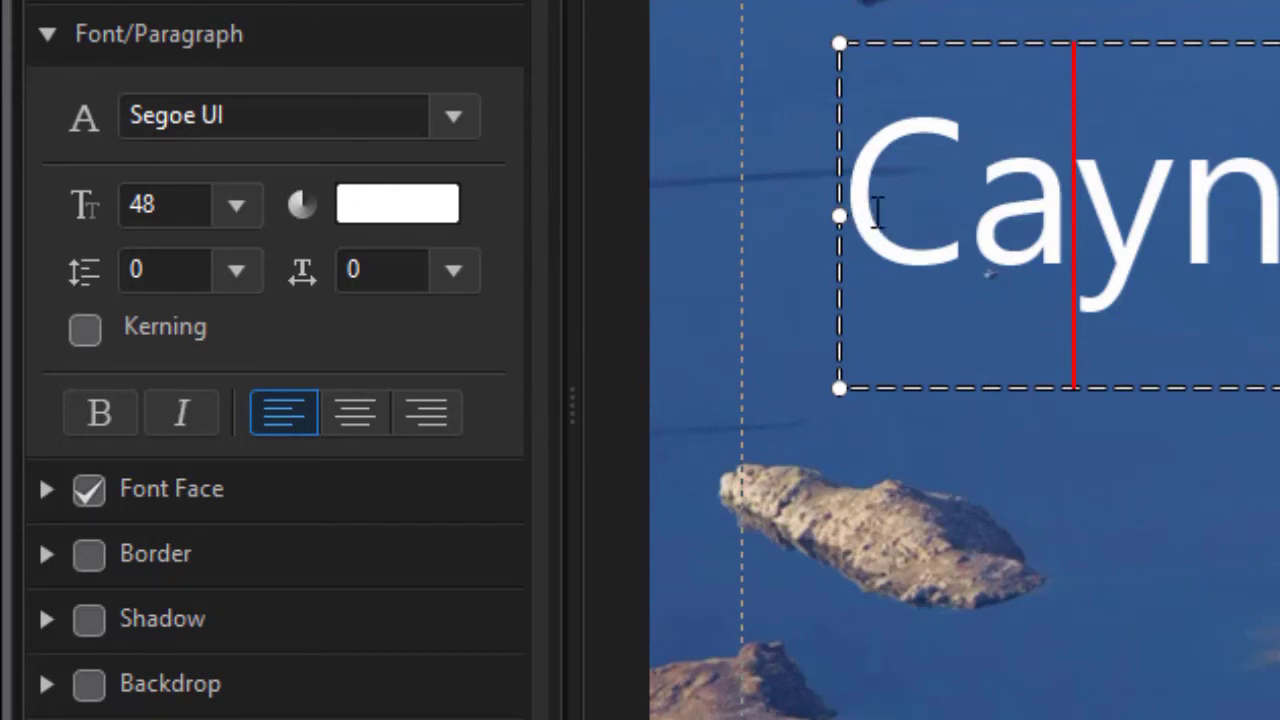
pyautogui.moveTo(870, 212); pyautogui.dragTo(1279, 215)
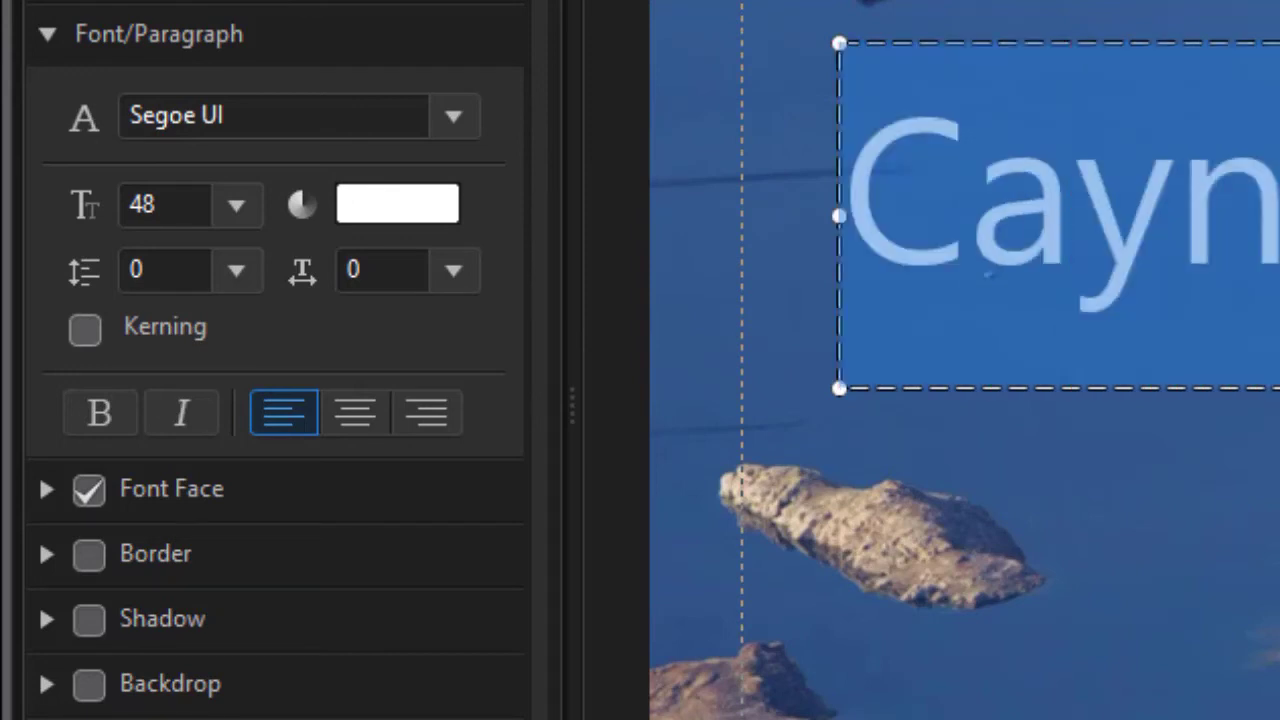
pyautogui.press('Escape')
pyautogui.click(1218, 200)
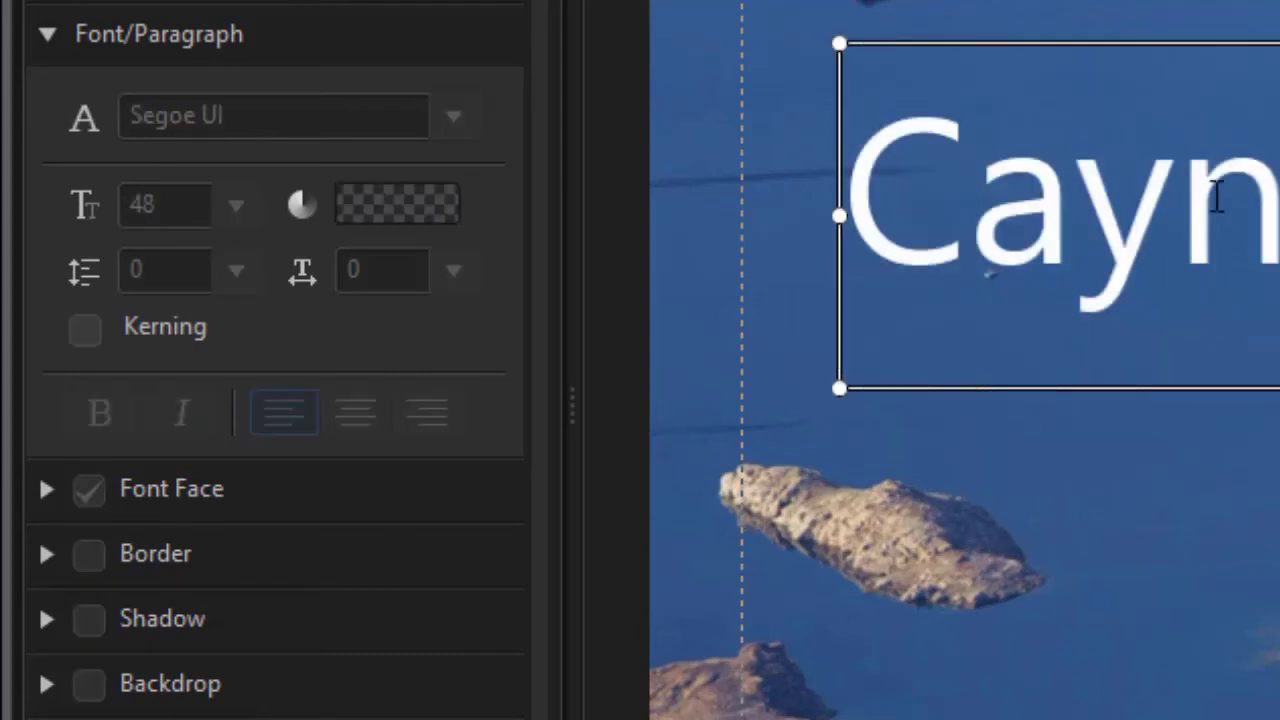
pyautogui.click(1146, 374)
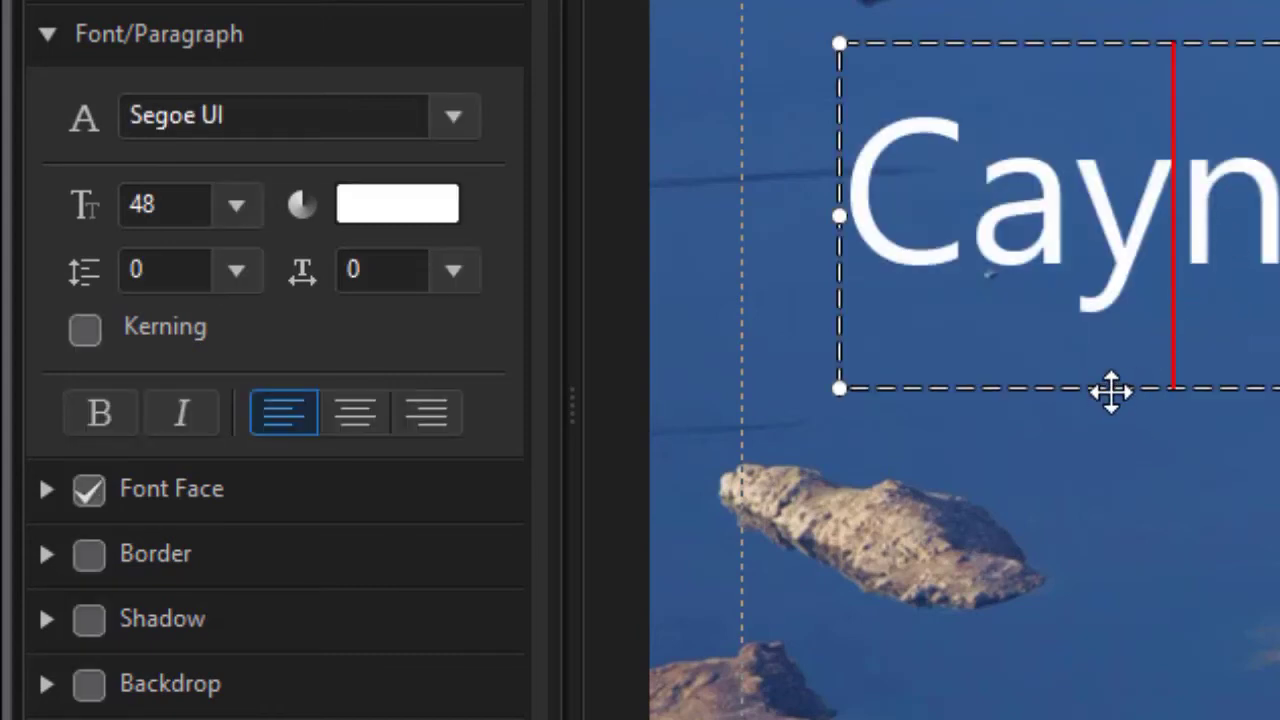
pyautogui.click(1111, 392)
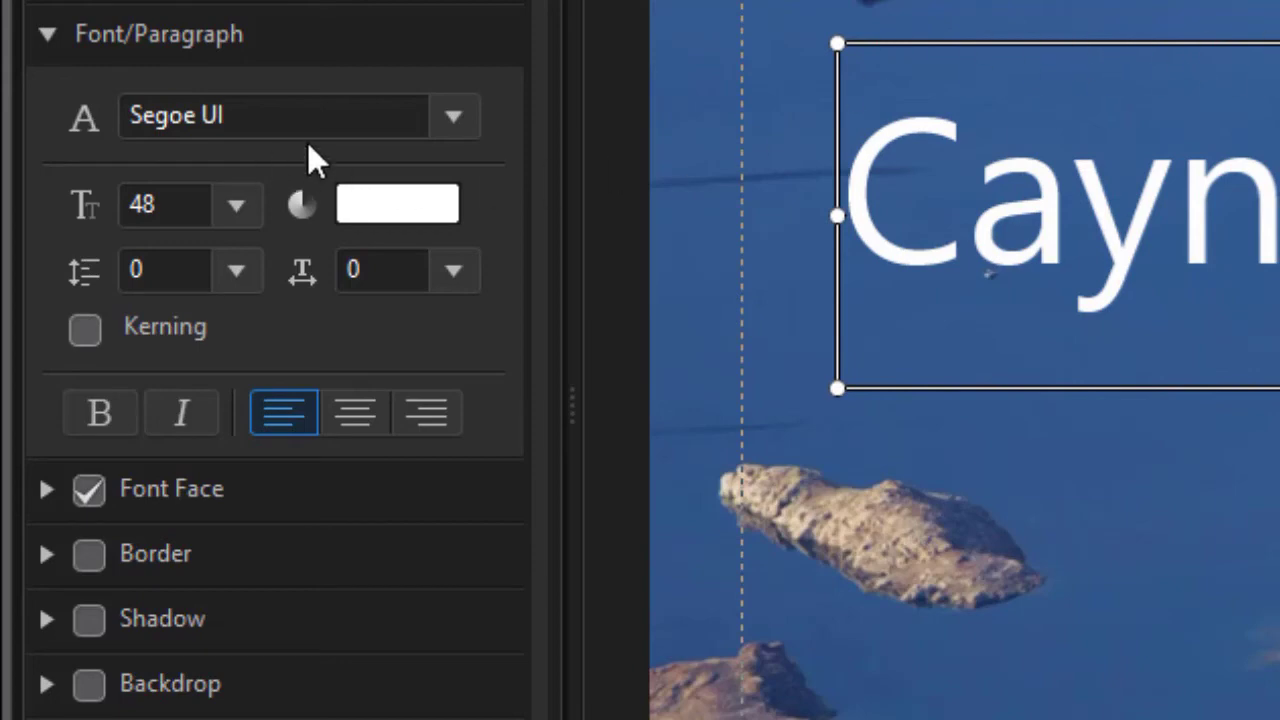
# Step: Switch the Caynon excursion title's font to NASDAQER, after briefly trying Segoe UI Semibold
pyautogui.click(454, 120)
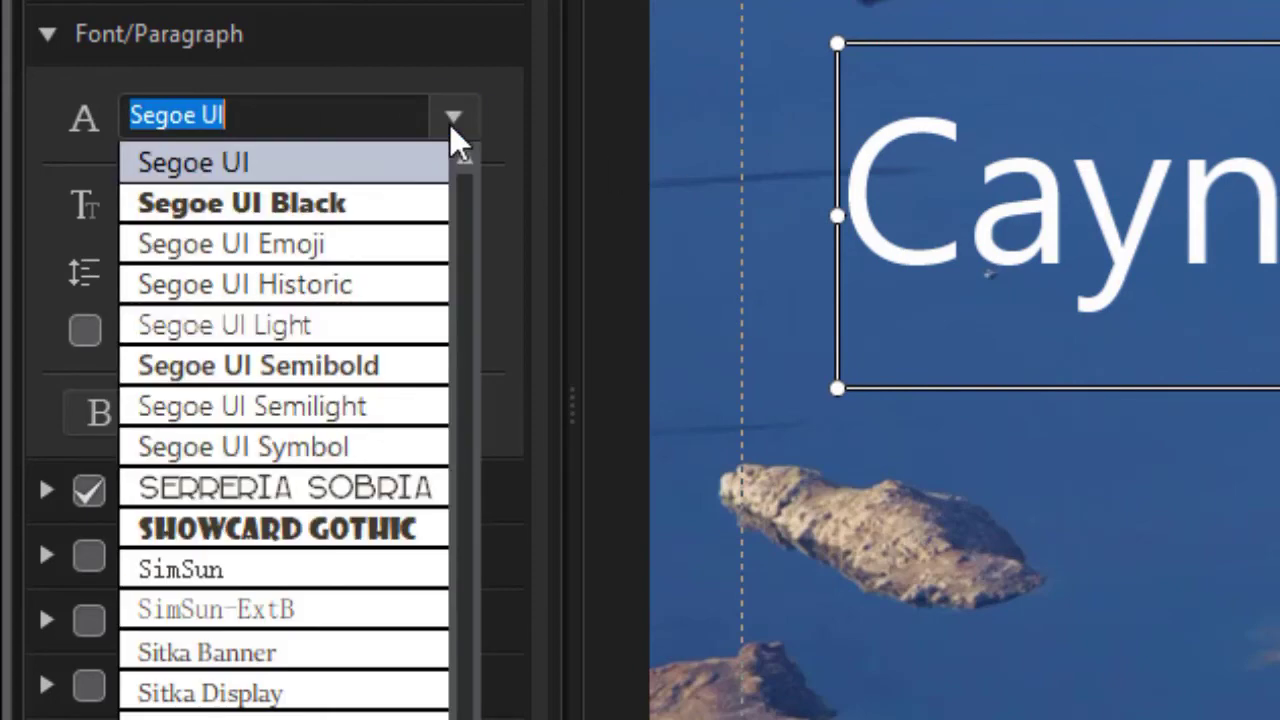
pyautogui.click(332, 364)
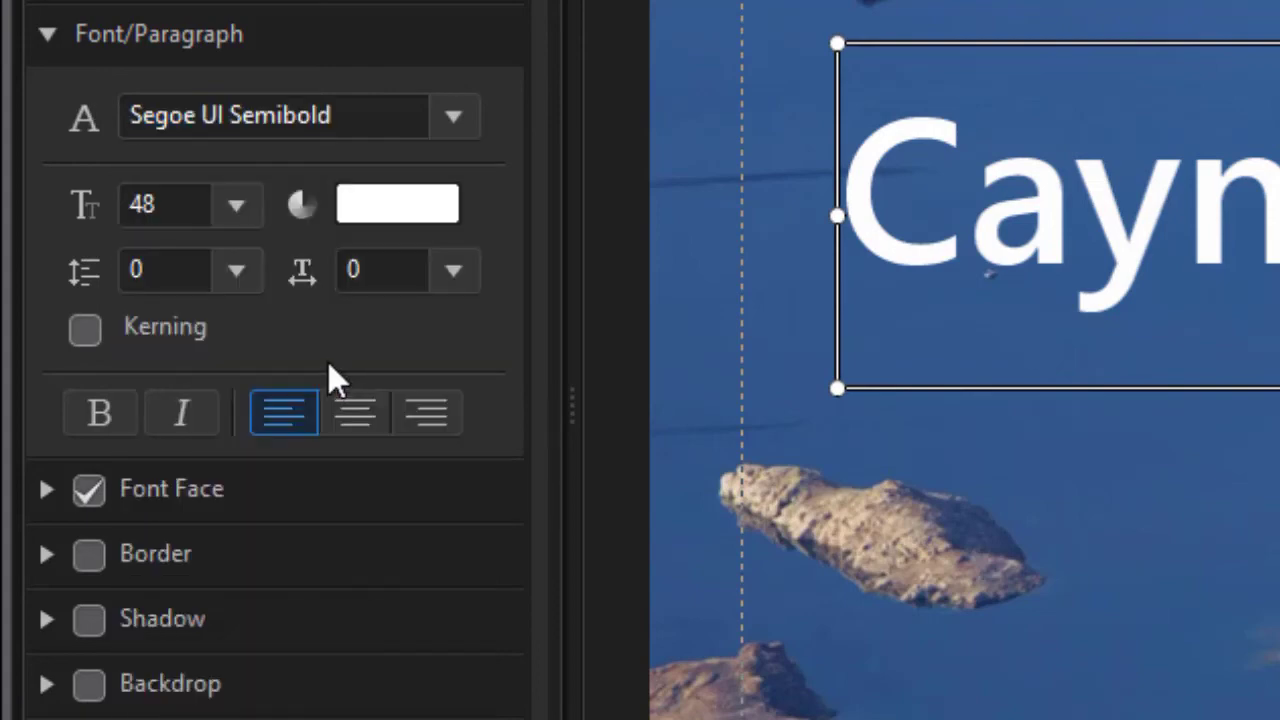
pyautogui.click(457, 112)
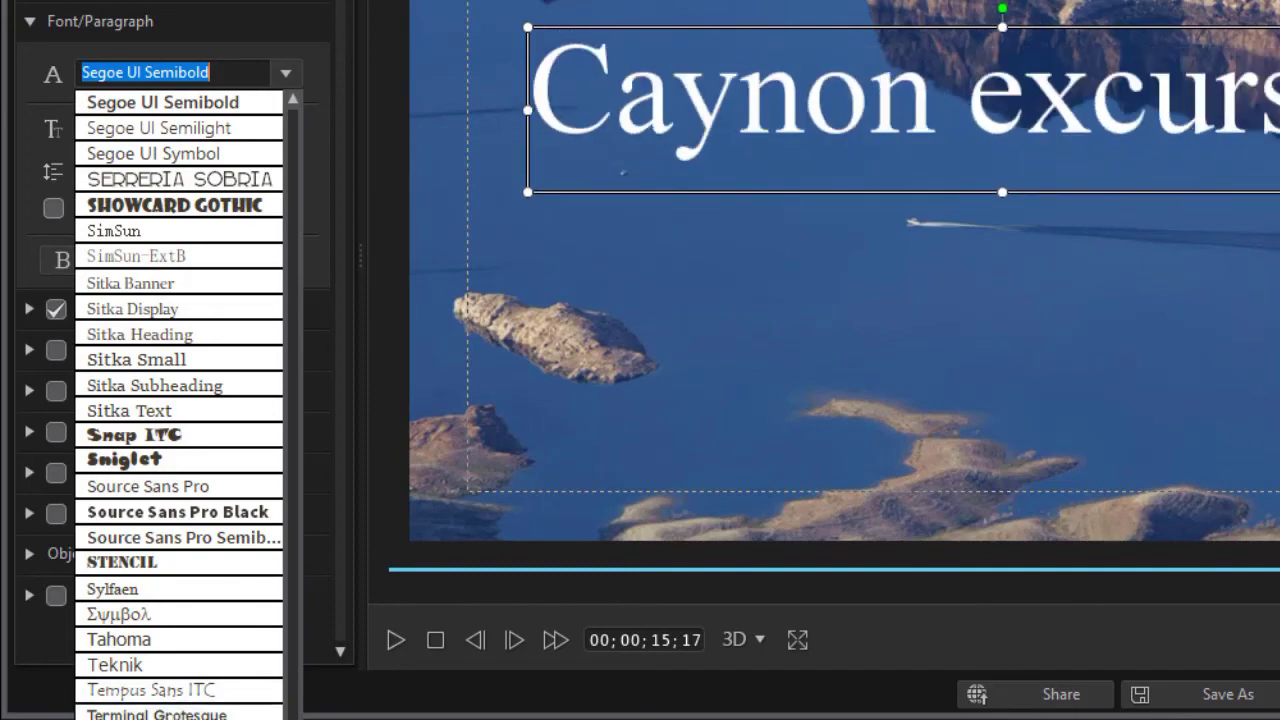
pyautogui.moveTo(293, 712); pyautogui.dragTo(291, 591)
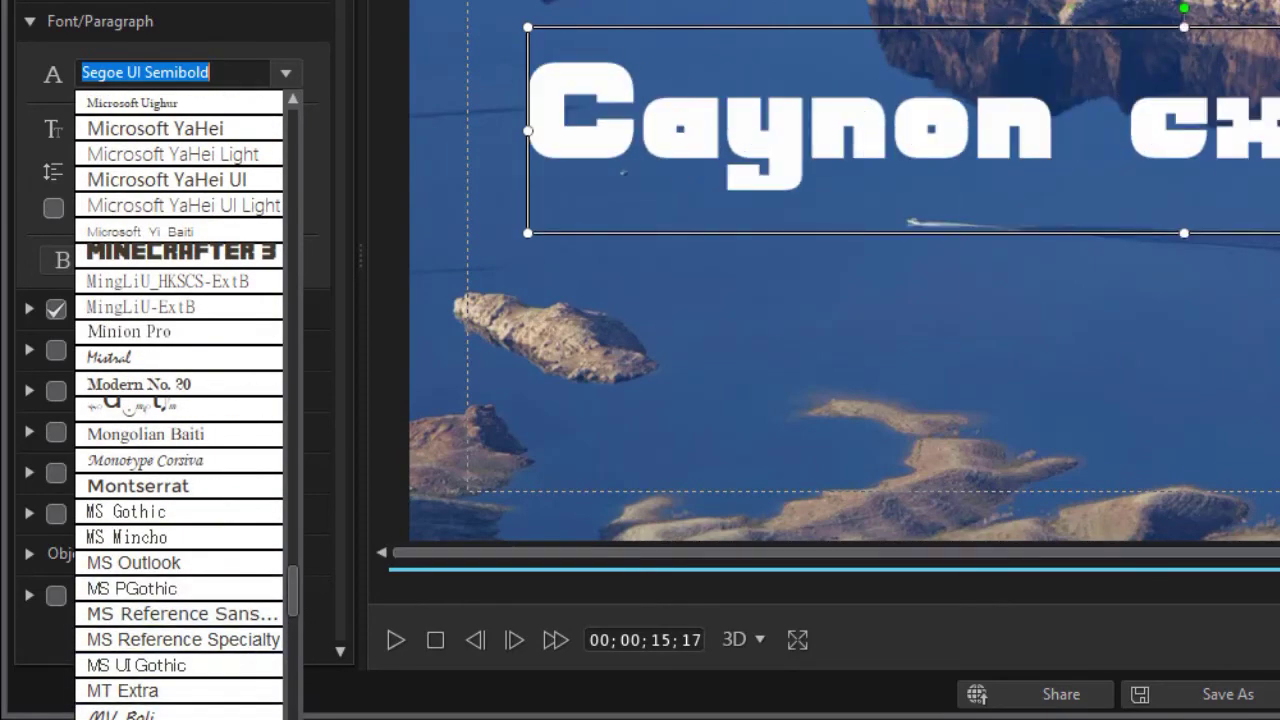
pyautogui.click(565, 383)
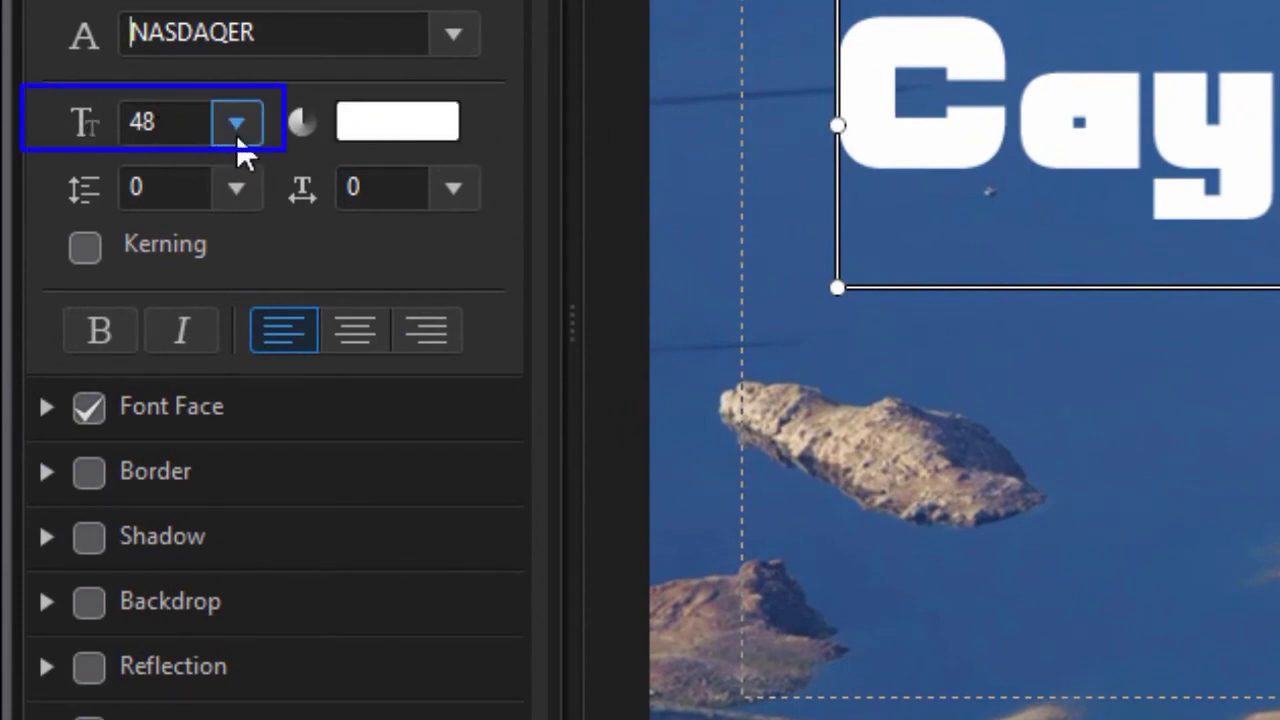
pyautogui.click(238, 138)
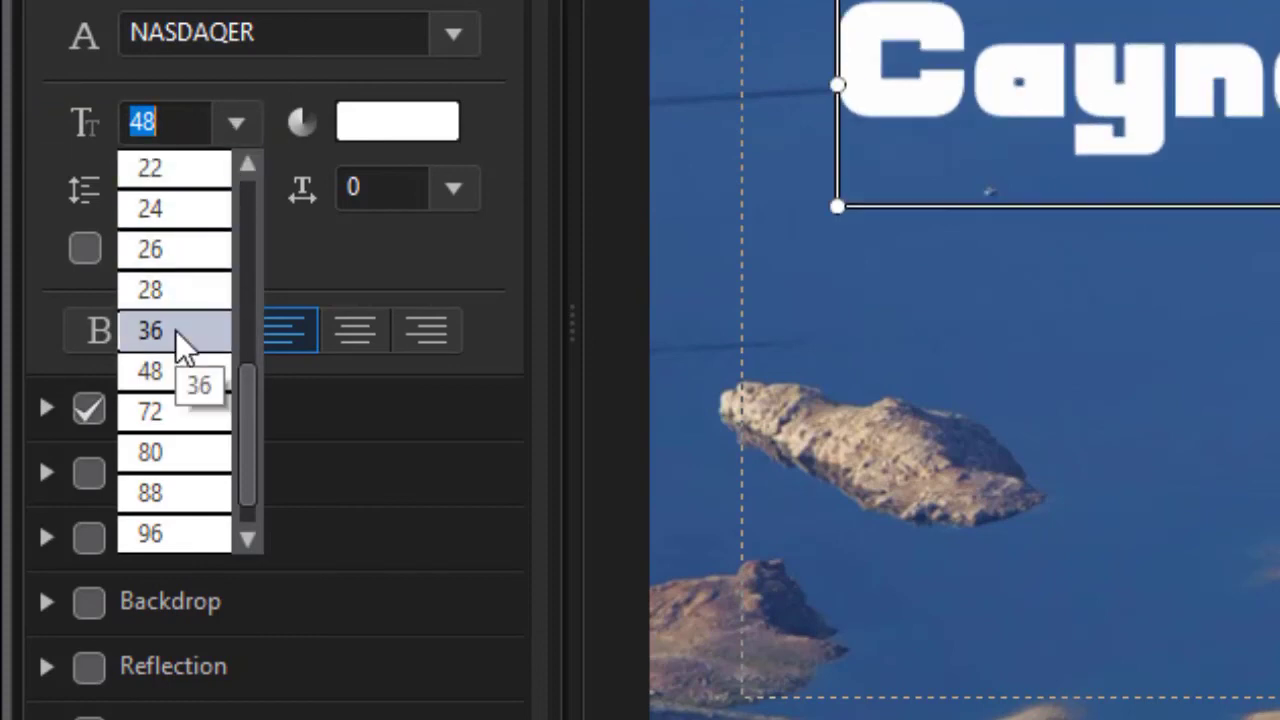
# Step: Shrink the title text from 48 to size 30, trying 28 first
pyautogui.click(175, 299)
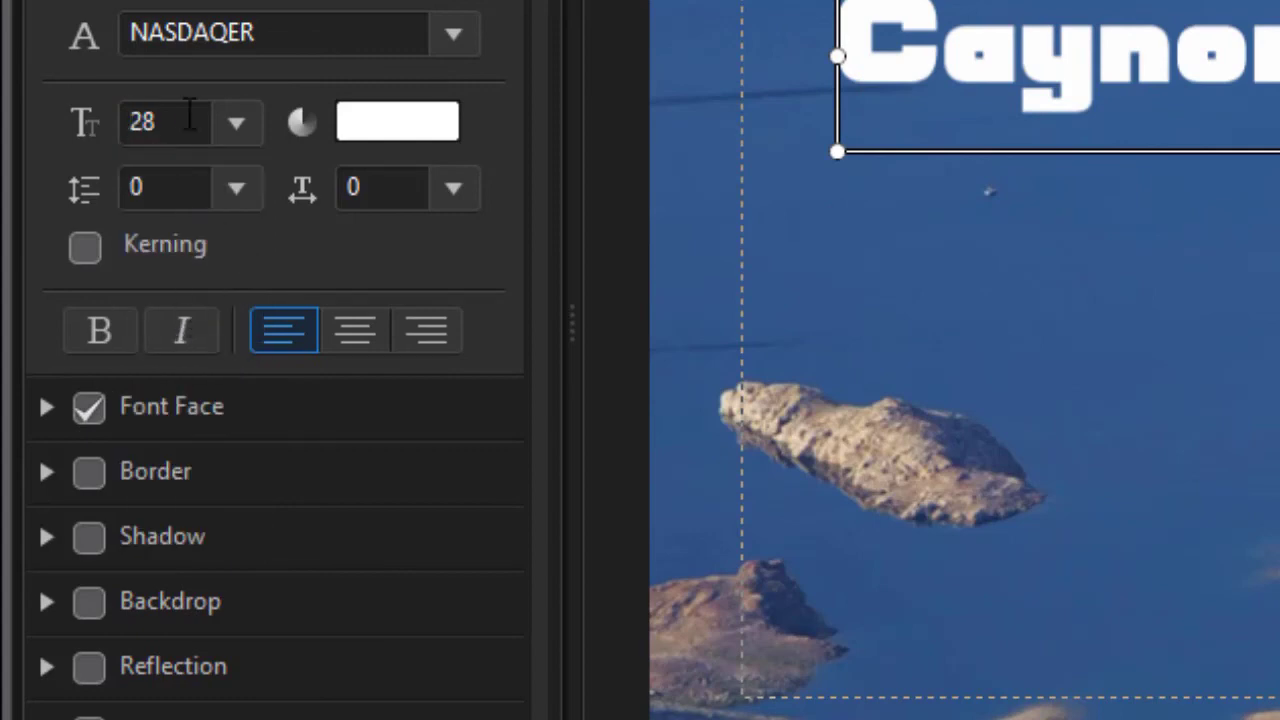
pyautogui.click(235, 122)
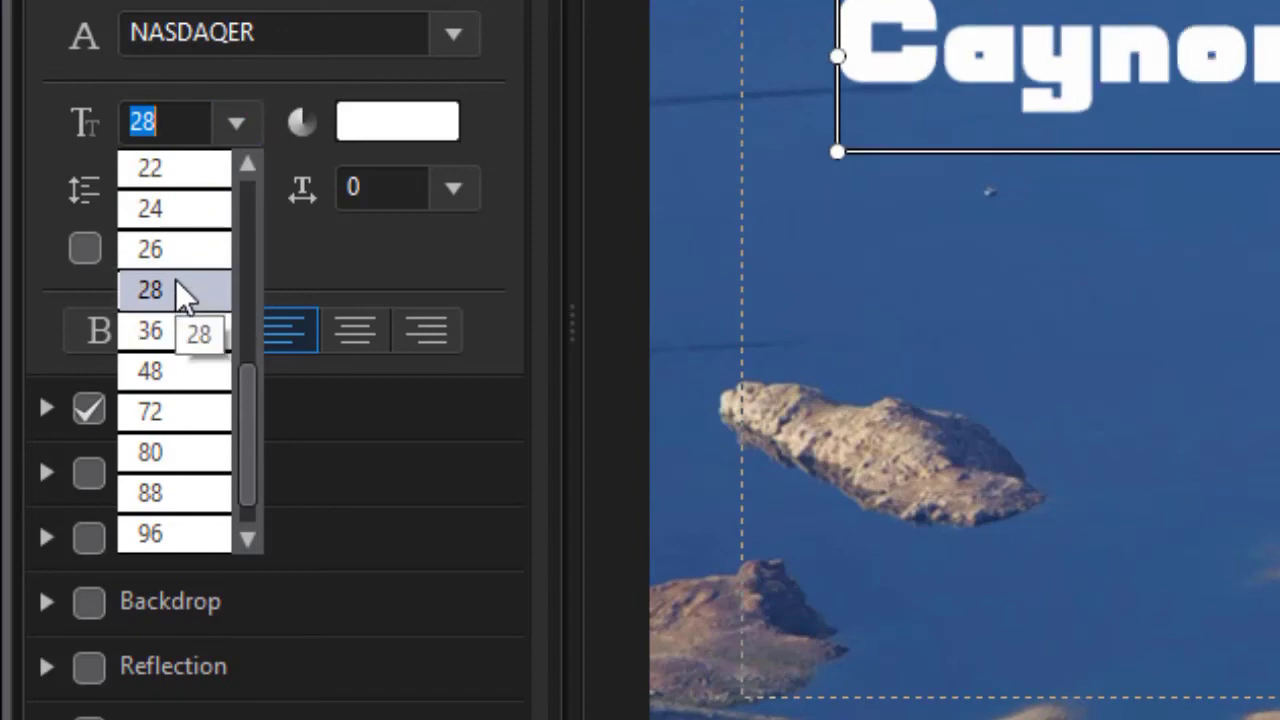
pyautogui.click(176, 116)
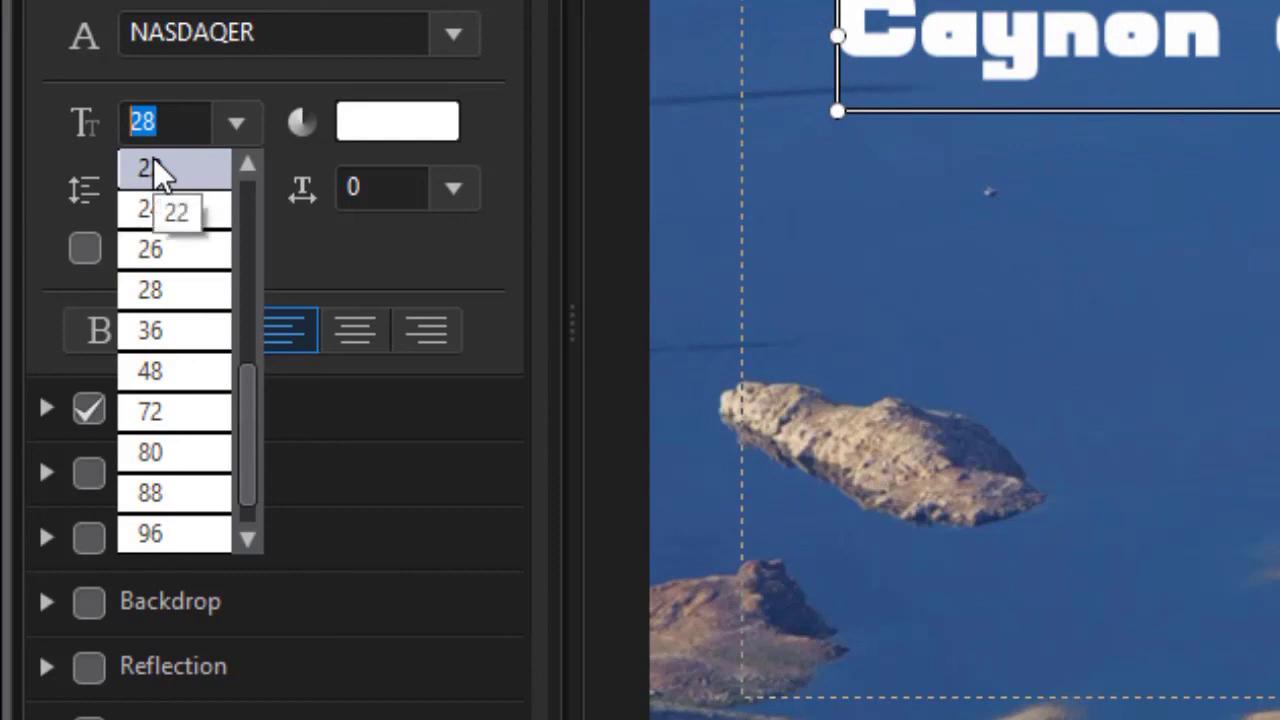
pyautogui.write('30')
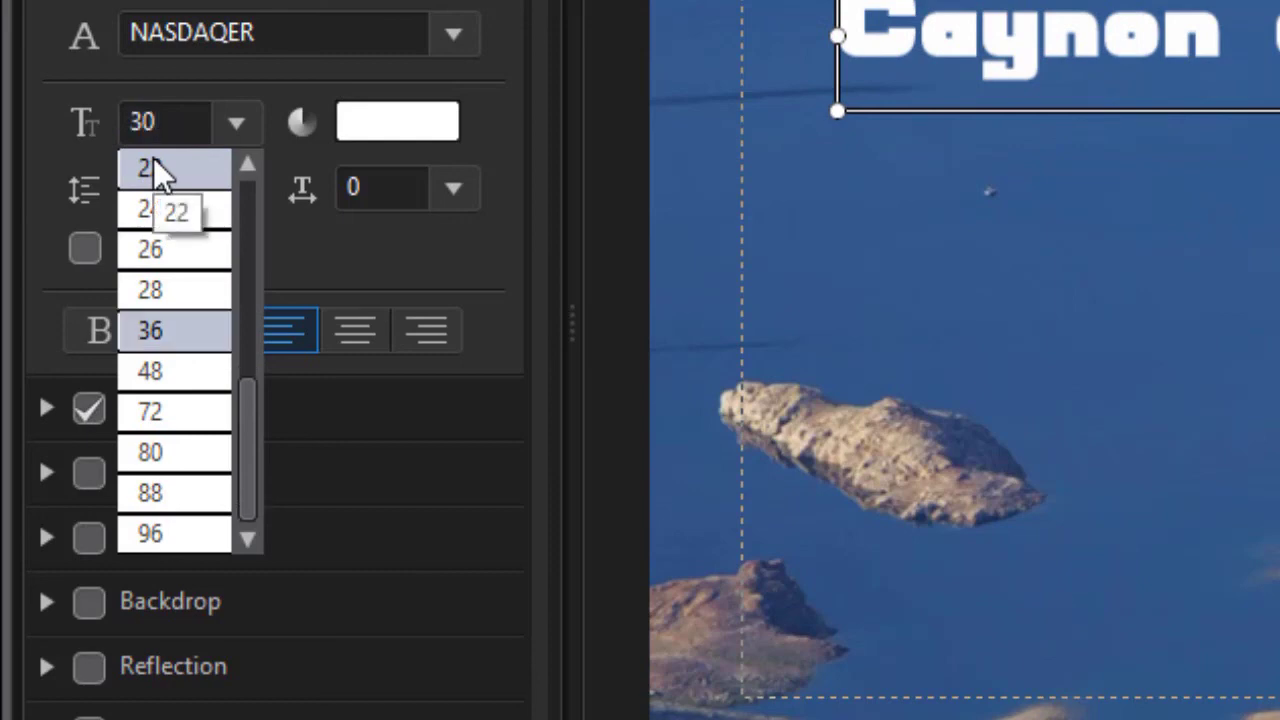
pyautogui.press('Return')
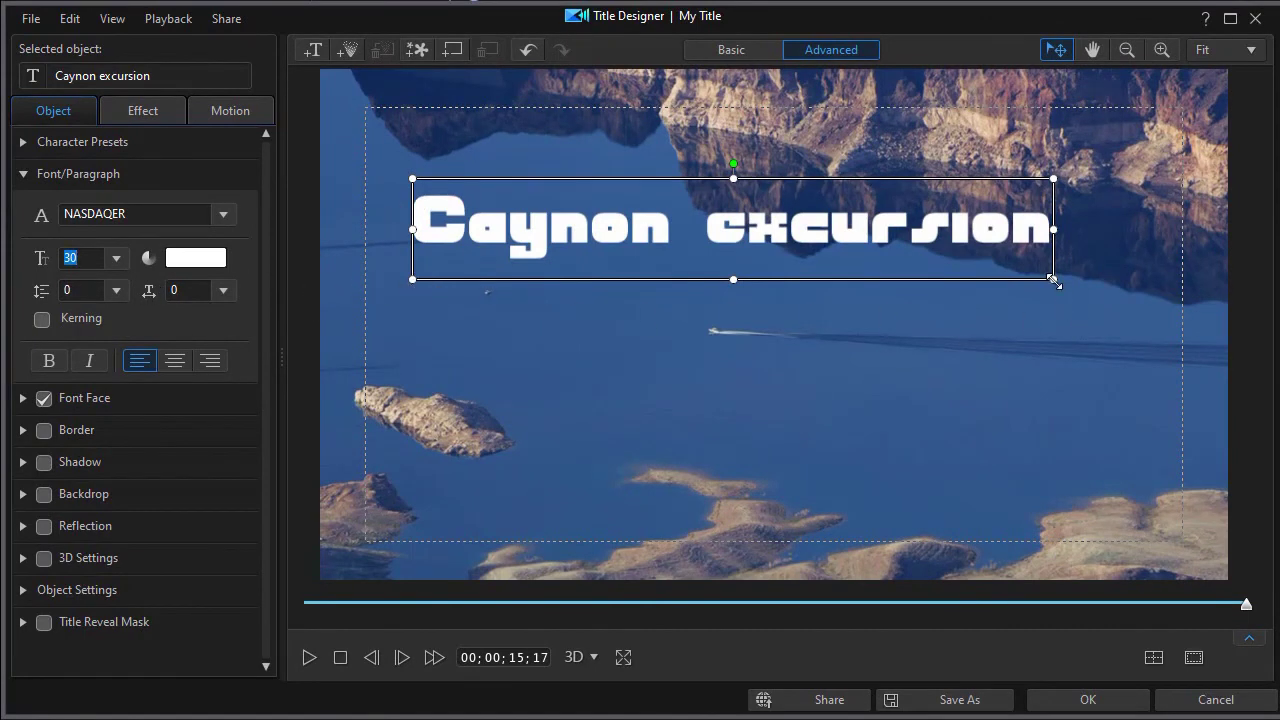
# Step: Resize the title box and shift it down and left to the frame's left safe-zone edge
pyautogui.moveTo(412, 279); pyautogui.dragTo(455, 340)
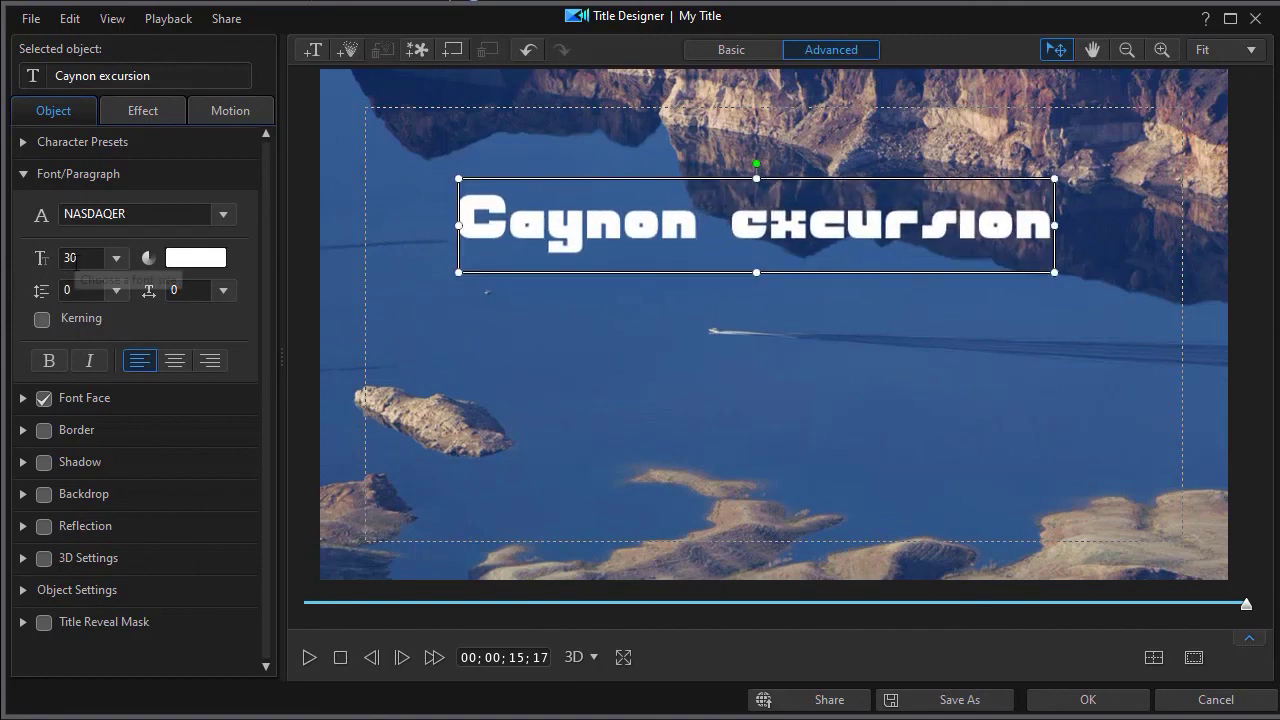
pyautogui.moveTo(756, 272)
pyautogui.mouseDown()
pyautogui.moveTo(757, 314)
pyautogui.moveTo(748, 275)
pyautogui.mouseUp()
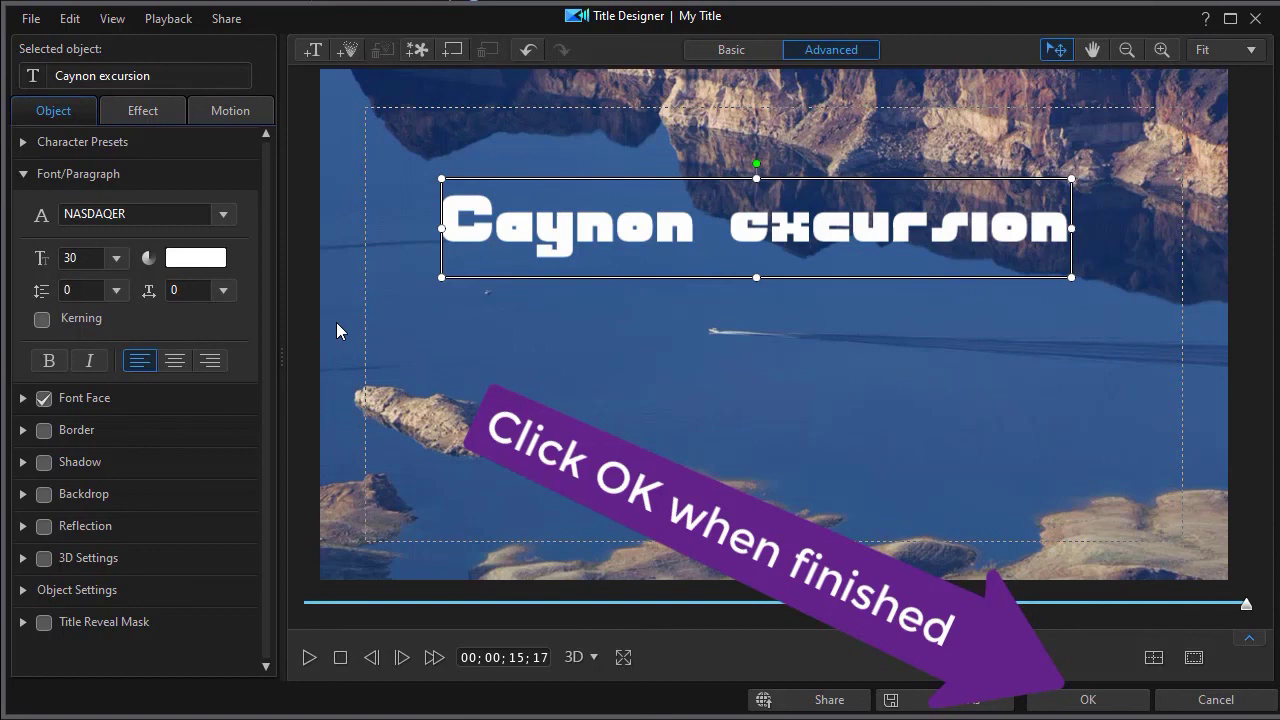
pyautogui.moveTo(455, 273); pyautogui.dragTo(380, 320)
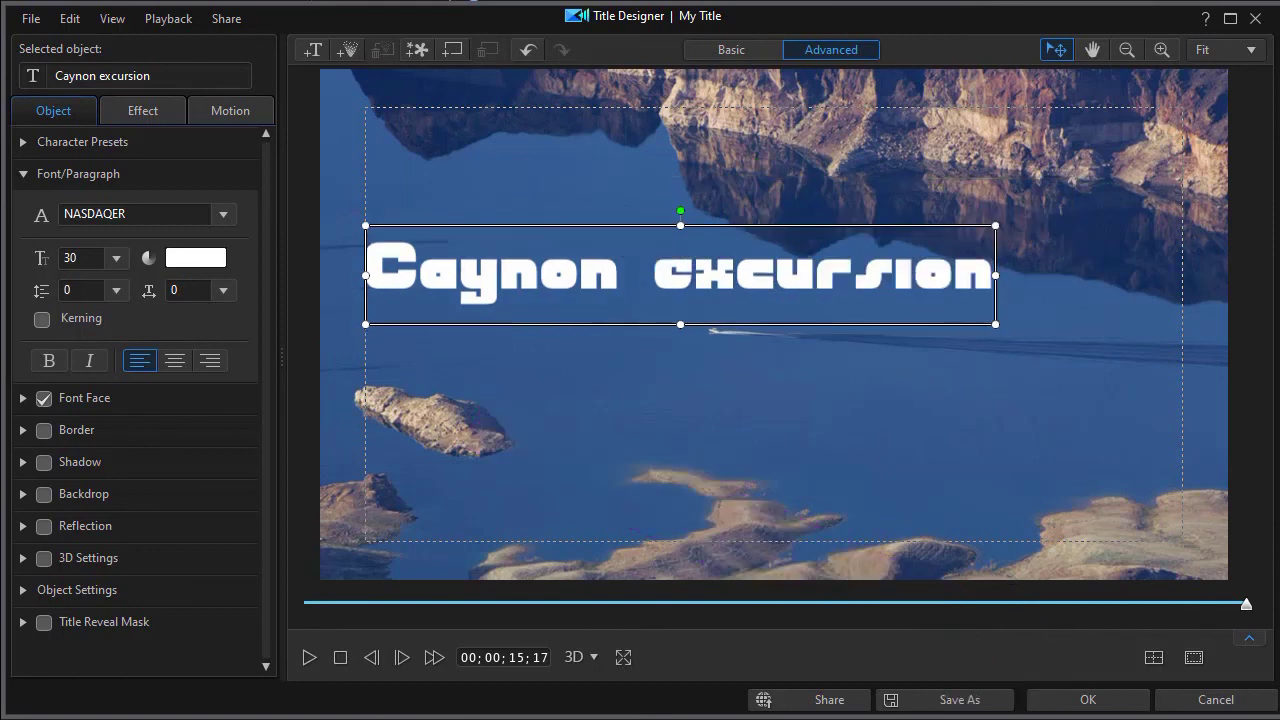